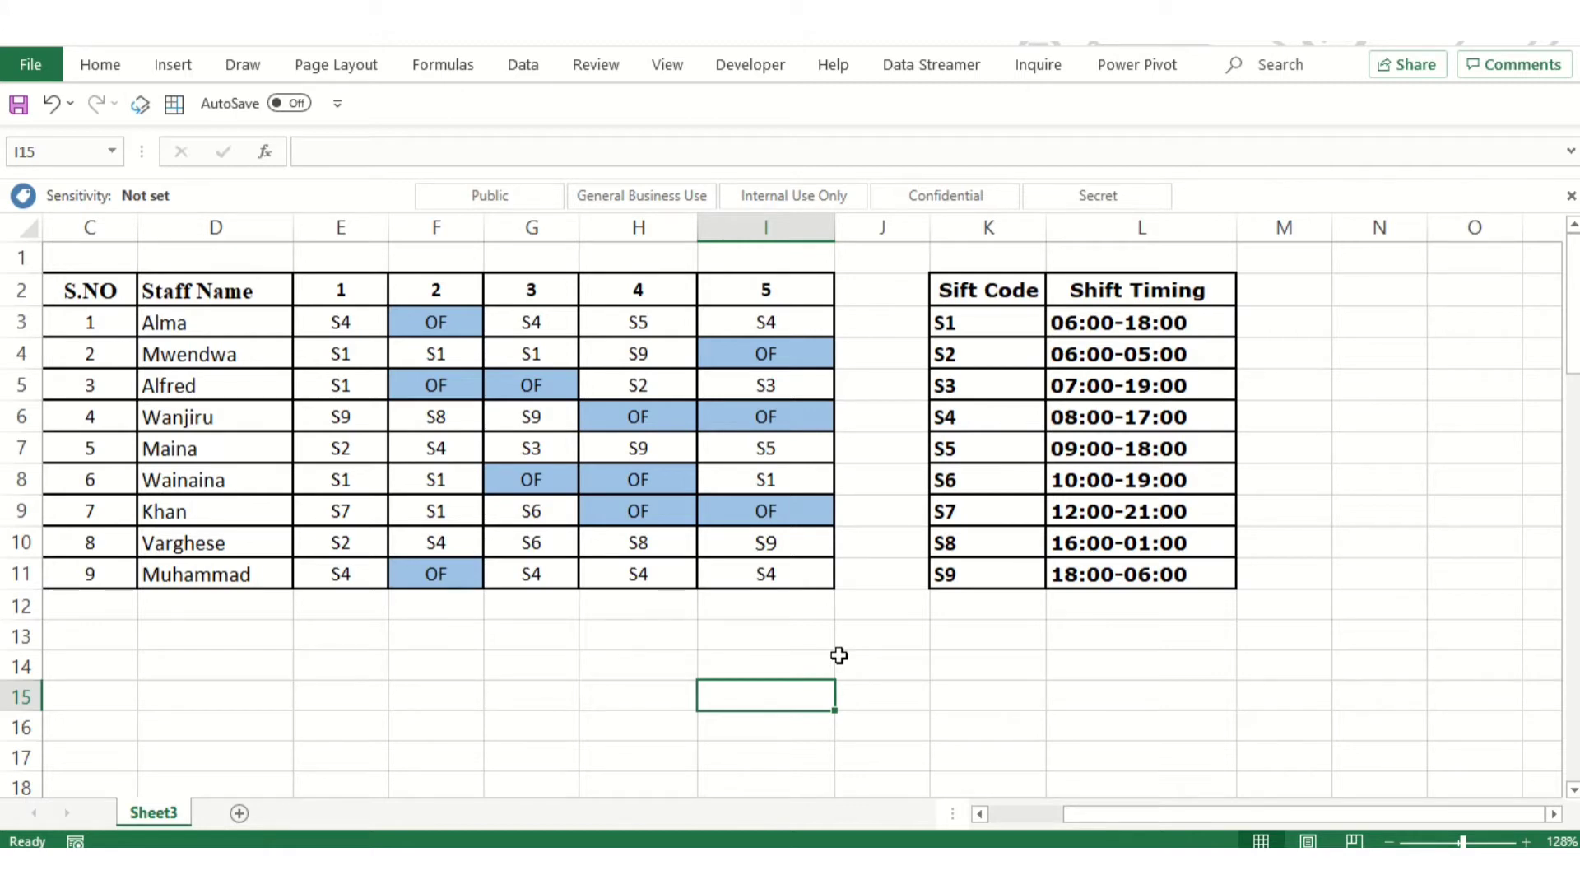
- Insert a new code module into the Book1 project in the Visual Basic editor, then return to the worksheet
click(752, 64)
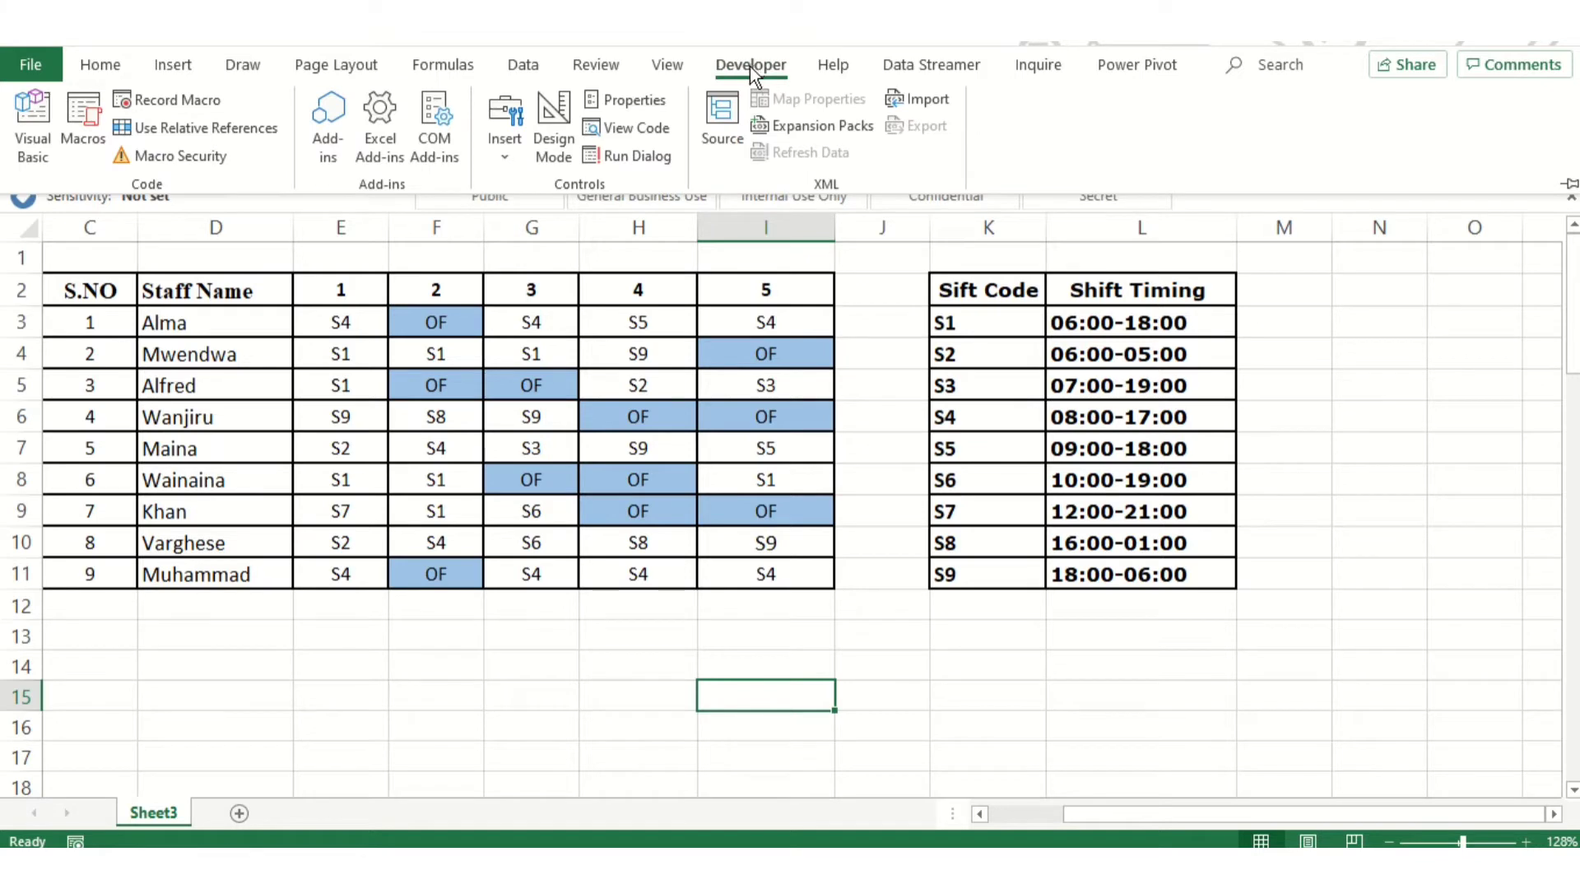
click(45, 145)
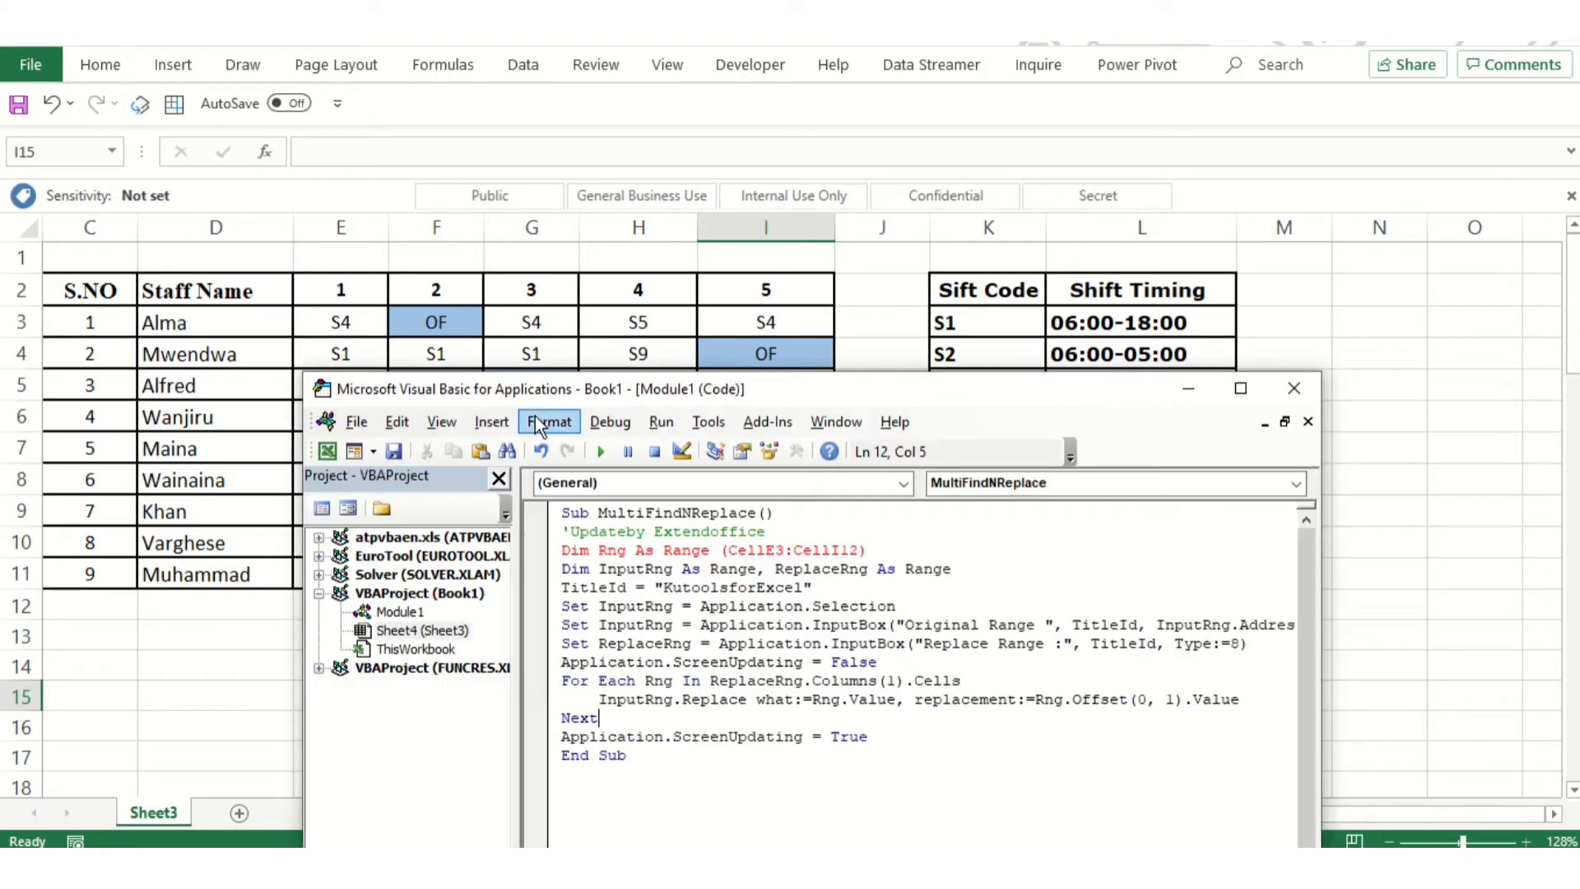
click(491, 423)
click(527, 496)
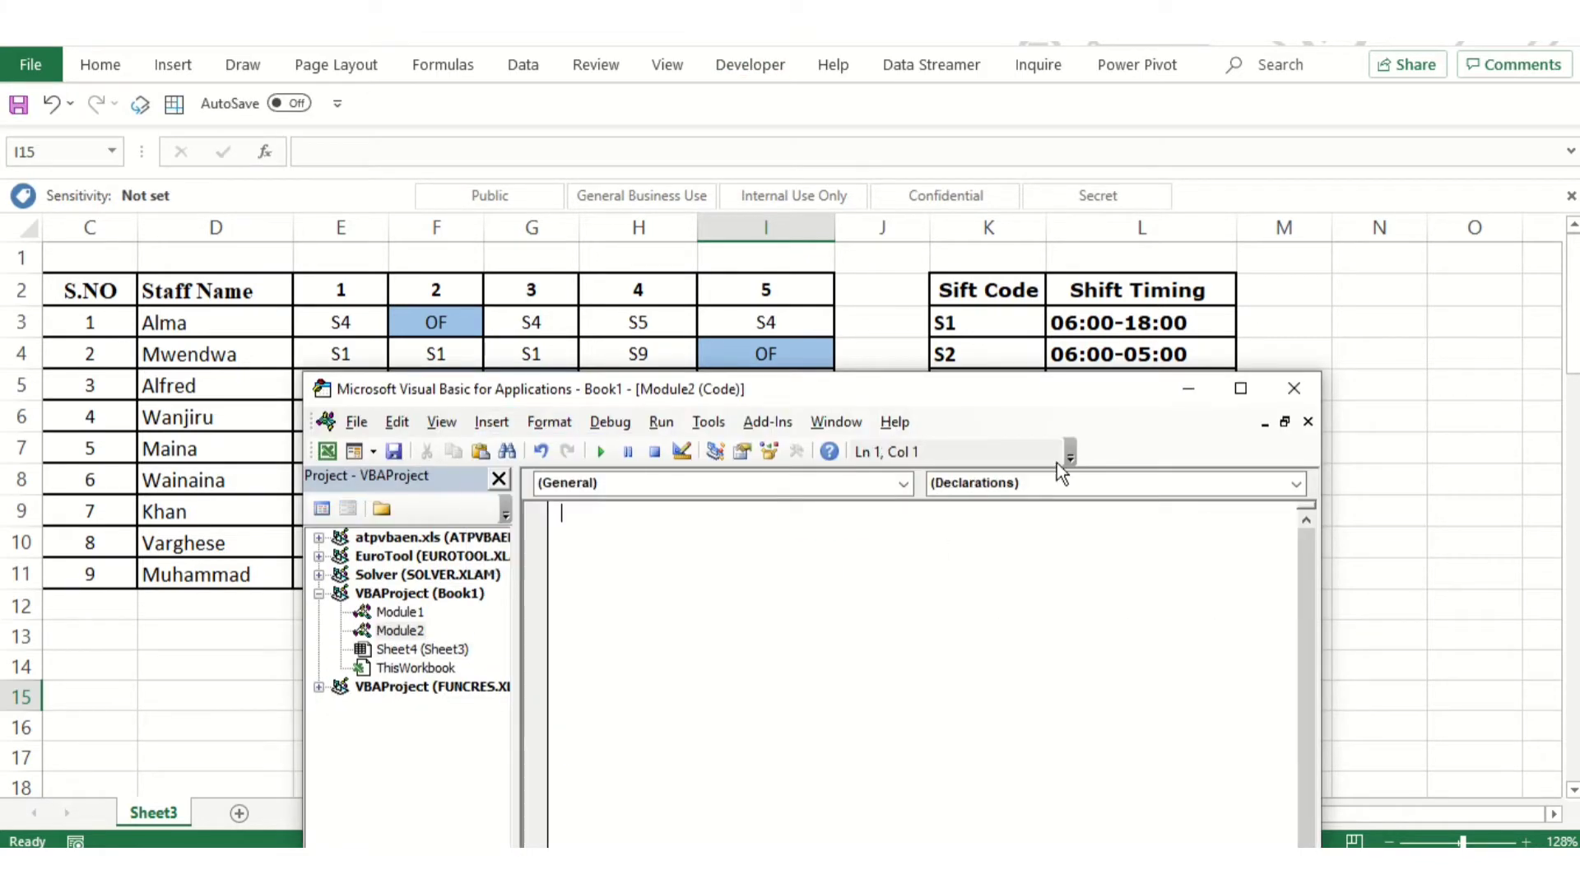
drag(895, 397, 899, 249)
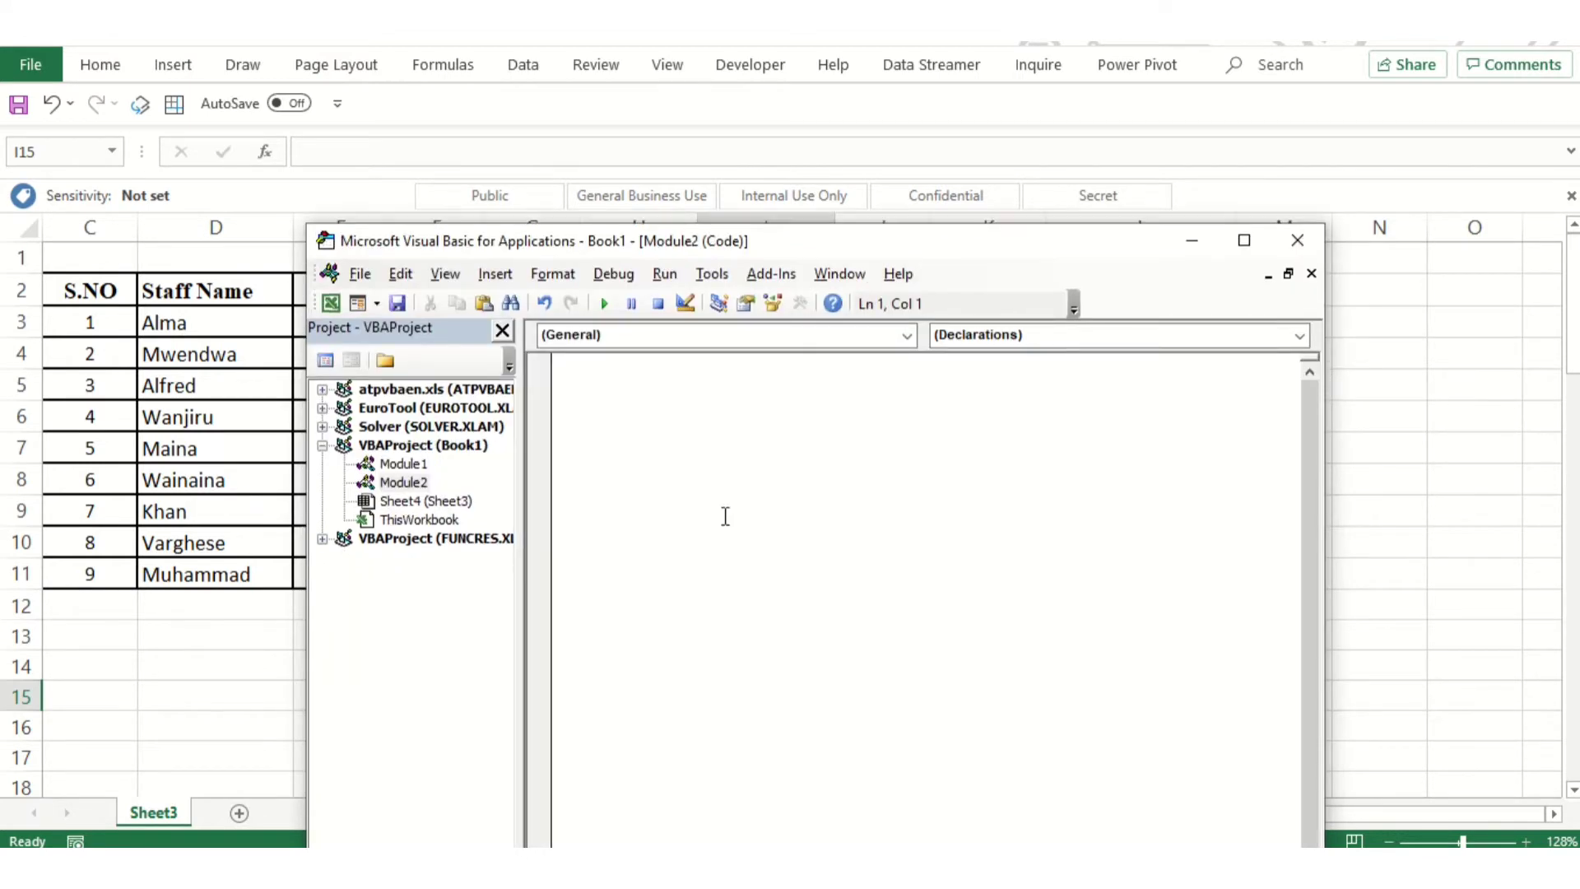
click(1297, 240)
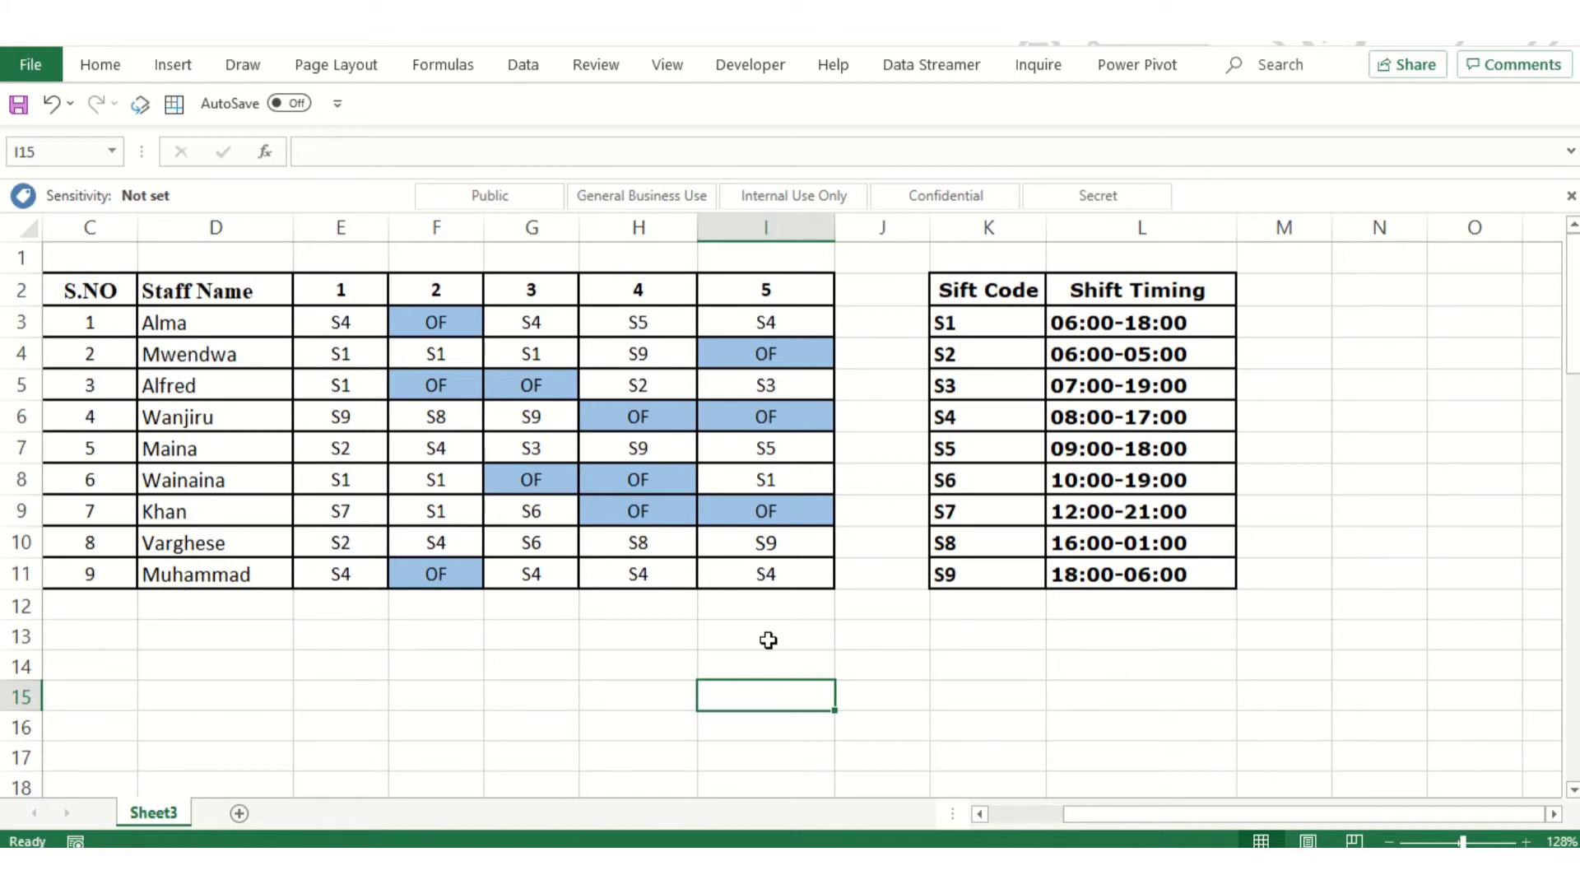
- Enter the complete MultiFindNReplace macro, with Original Range and Replace Range input boxes, in the empty Module2 of the Visual Basic editor
key(alt+F11)
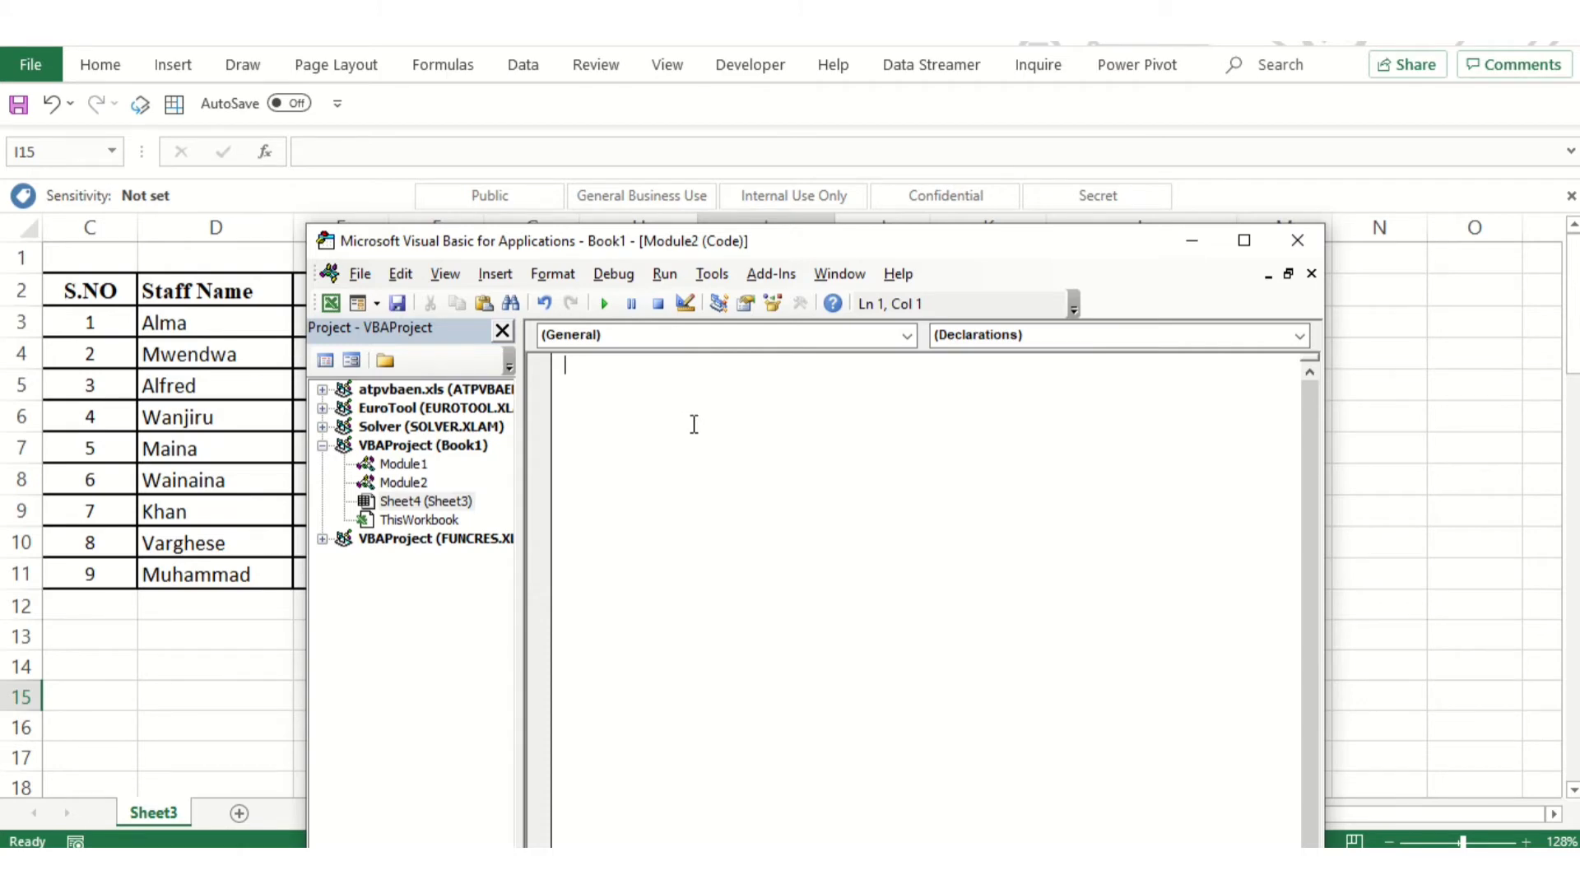
text(Sub MultiFindNReplace() 'Updateby Extendoffice Dim Rng As Range Dim InputRng As Range, ReplaceRng As Range xTitleId = "KutoolsforExcel" Set InputRng = Application.Selection Set InputRng = Application.InputBox("Original Range ", xTitleId, InputRng.Address, Type:=8) Set ReplaceRng = Application.InputBox("Replace Range :", xTitleId, Type:=8) Application.ScreenUpdating = False For Each Rng In ReplaceRng.Columns(1).Cells     InputRng.Replace what:=Rng.Value, replacement:=Rng.Offset(0, 1).Value Next Application.ScreenUpdating = True End Sub)
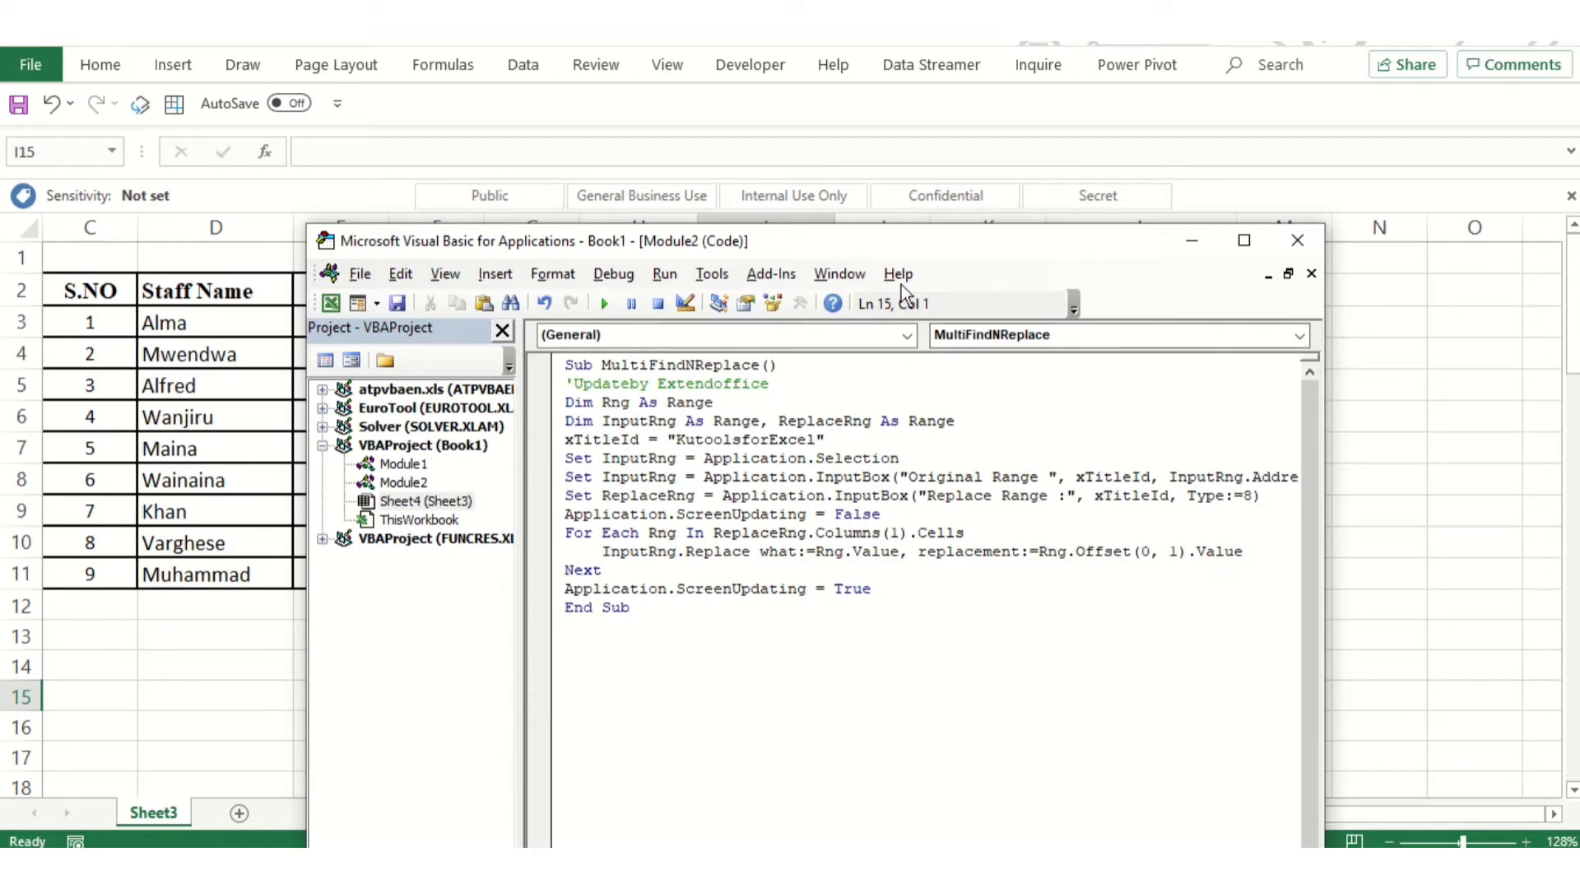
drag(887, 239, 697, 638)
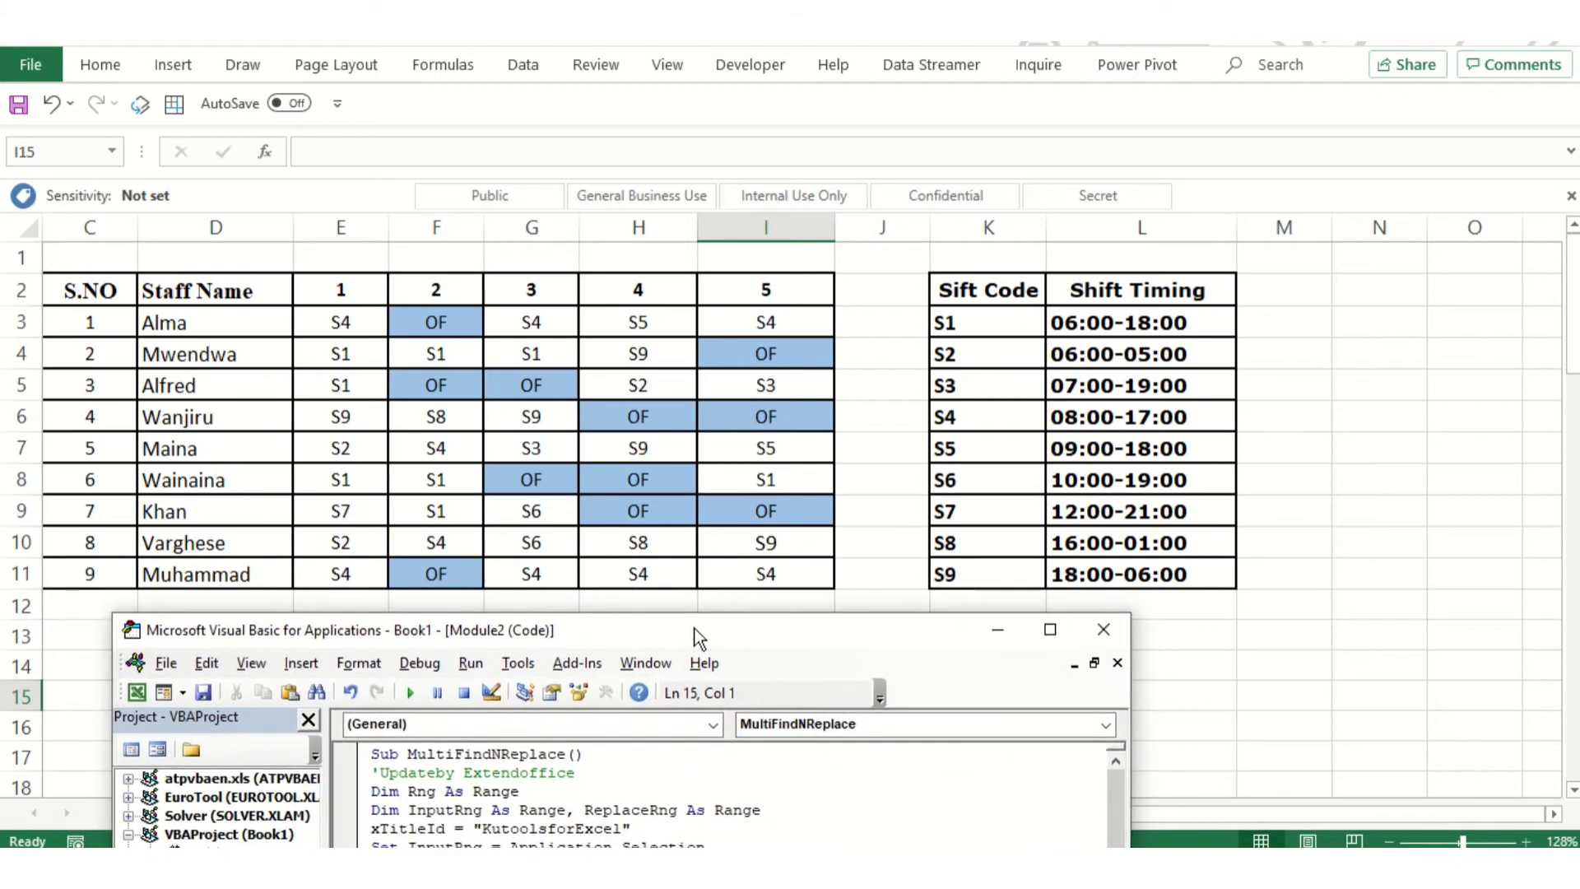
- Run the MultiFindNReplace macro and set the roster's shift cells E3:I11 as the original range
click(632, 764)
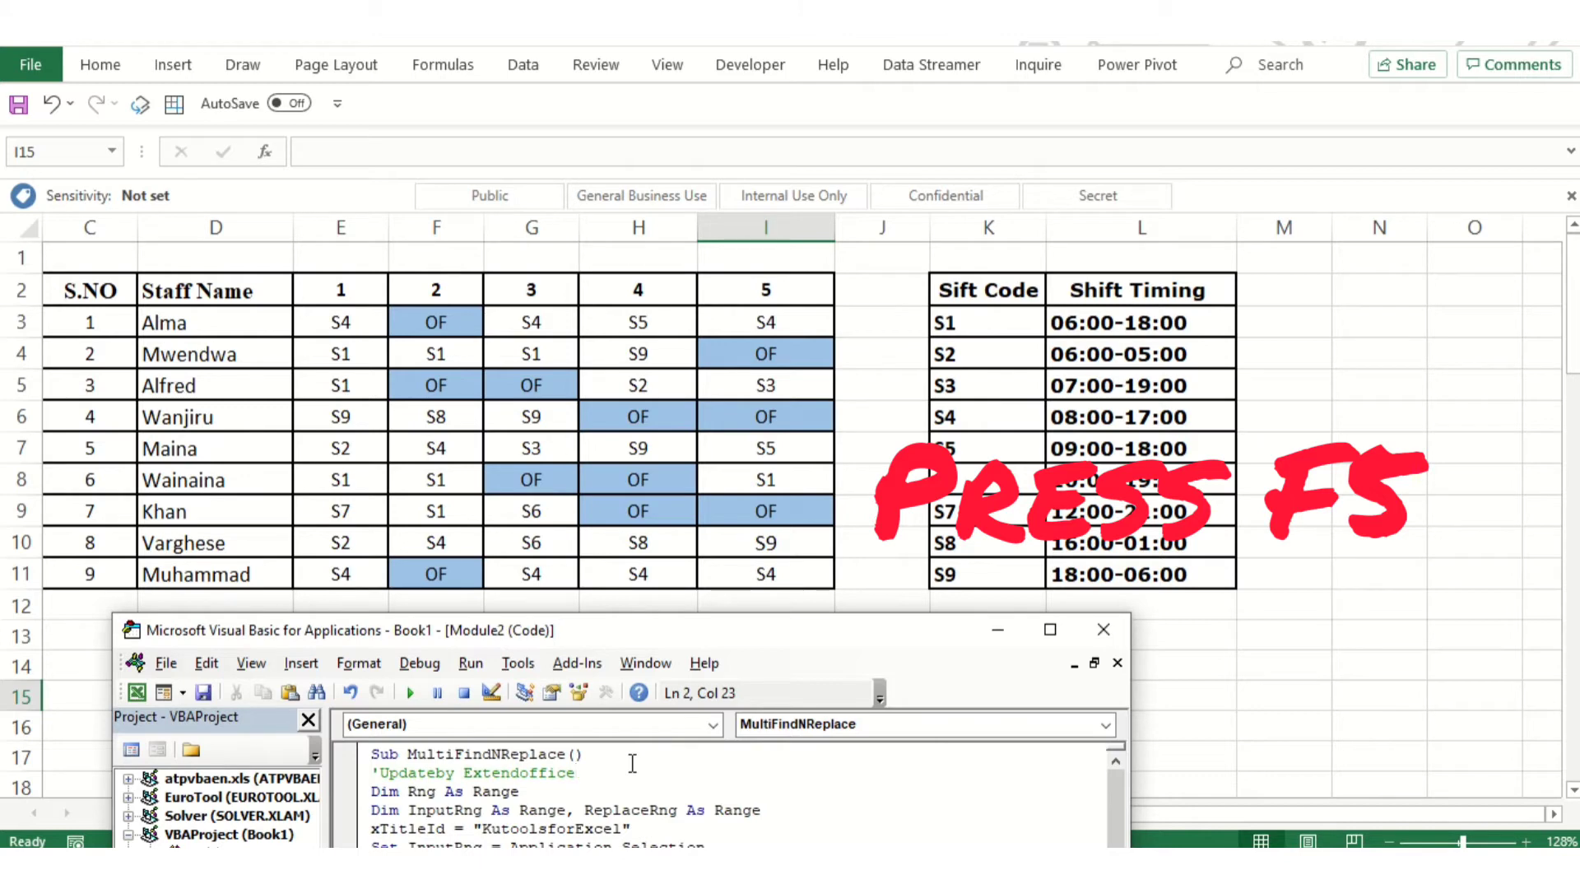
key(F5)
drag(1411, 289, 737, 462)
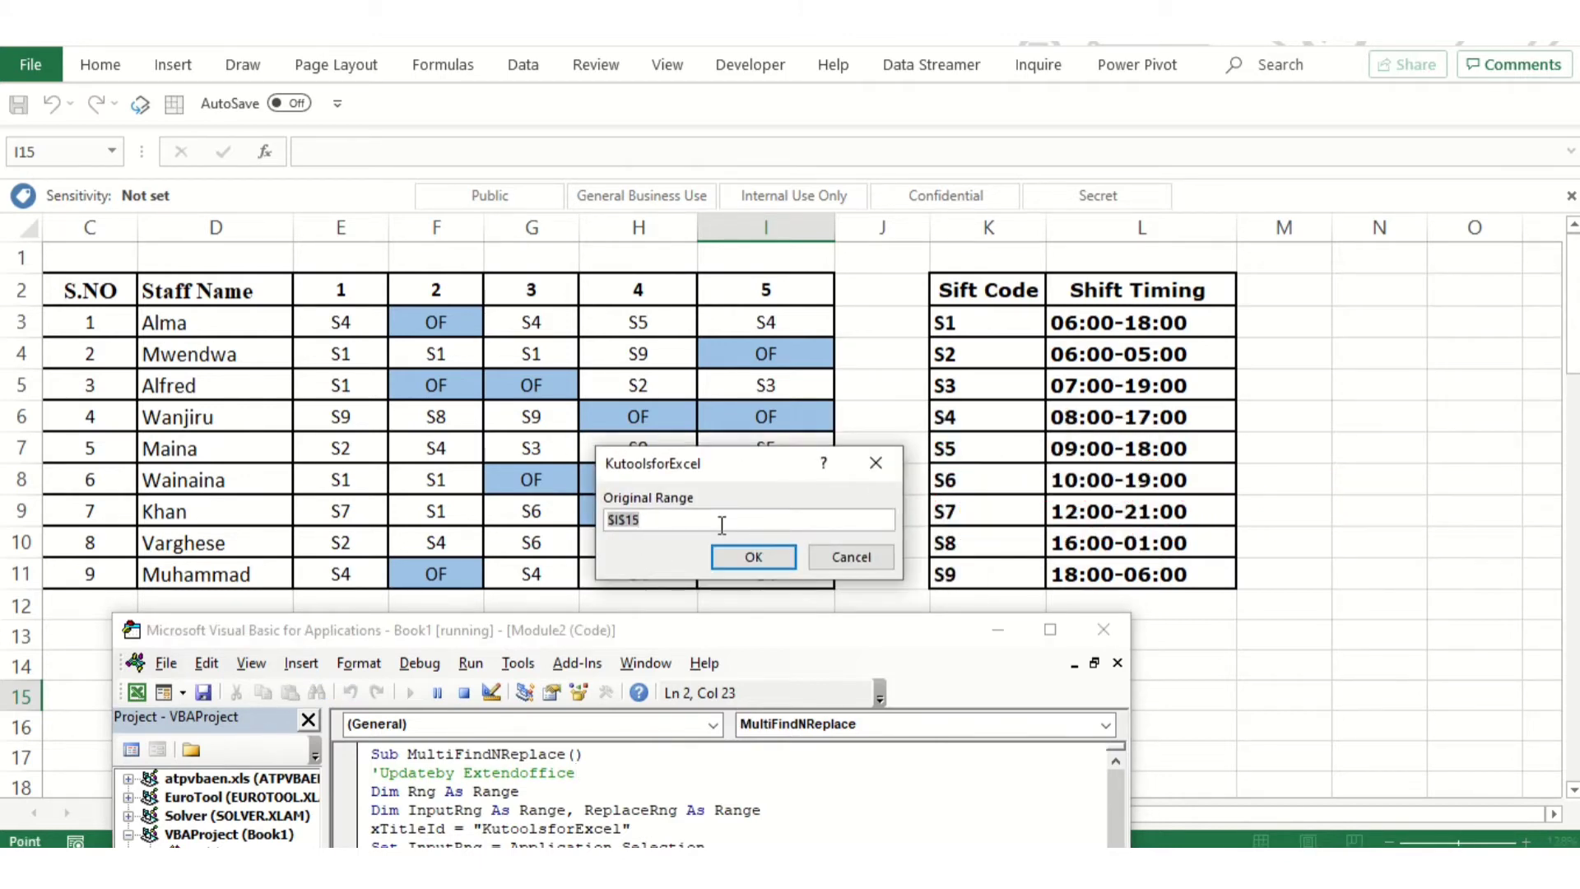
drag(754, 461, 1152, 358)
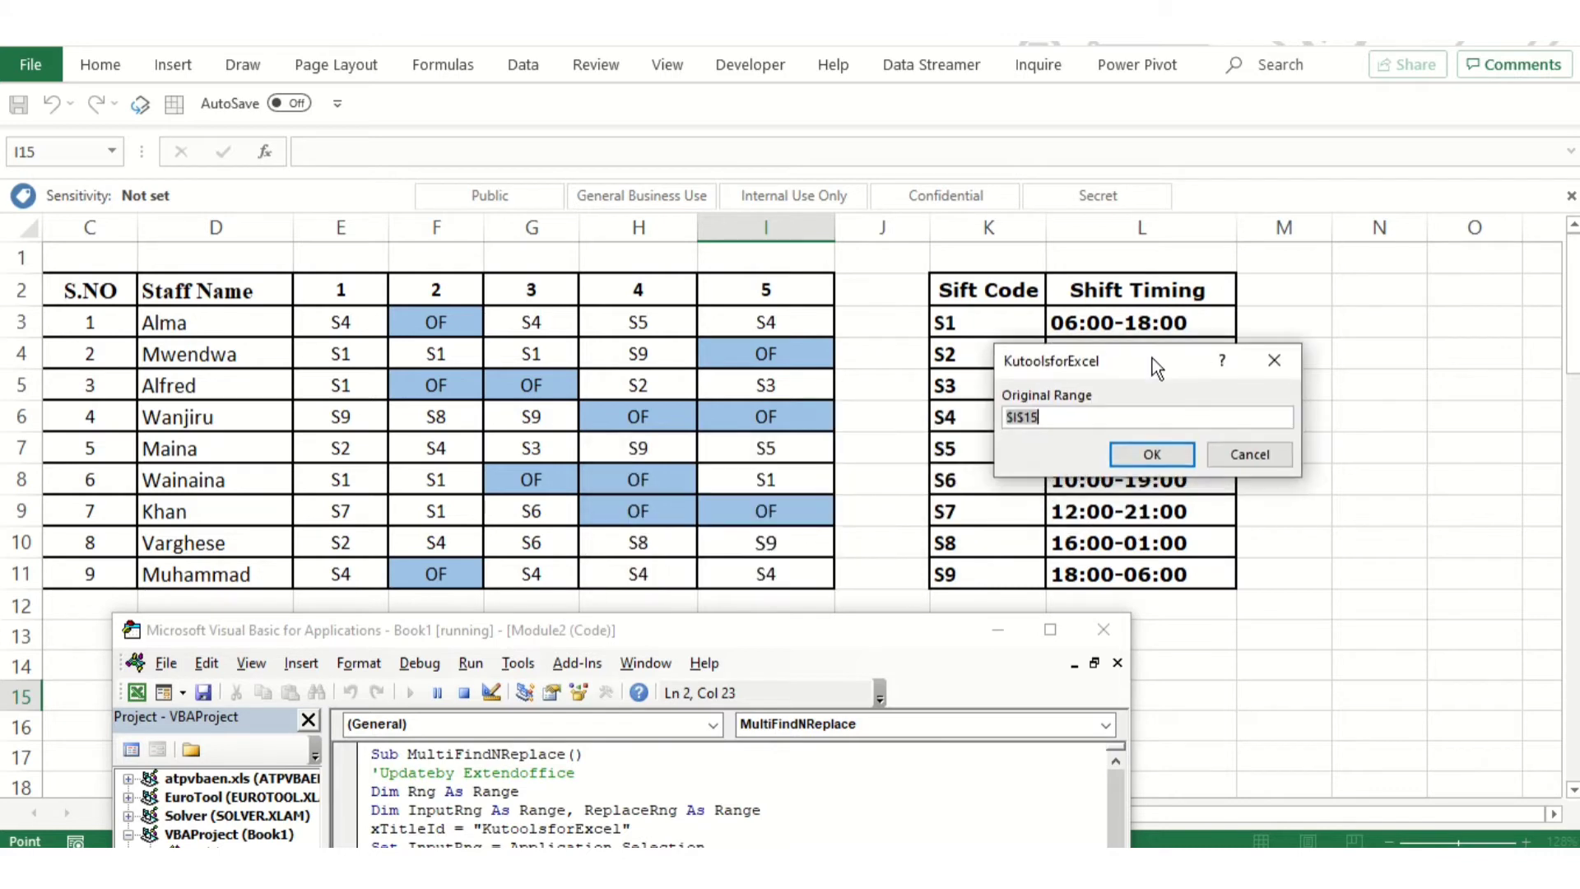
drag(339, 327, 766, 576)
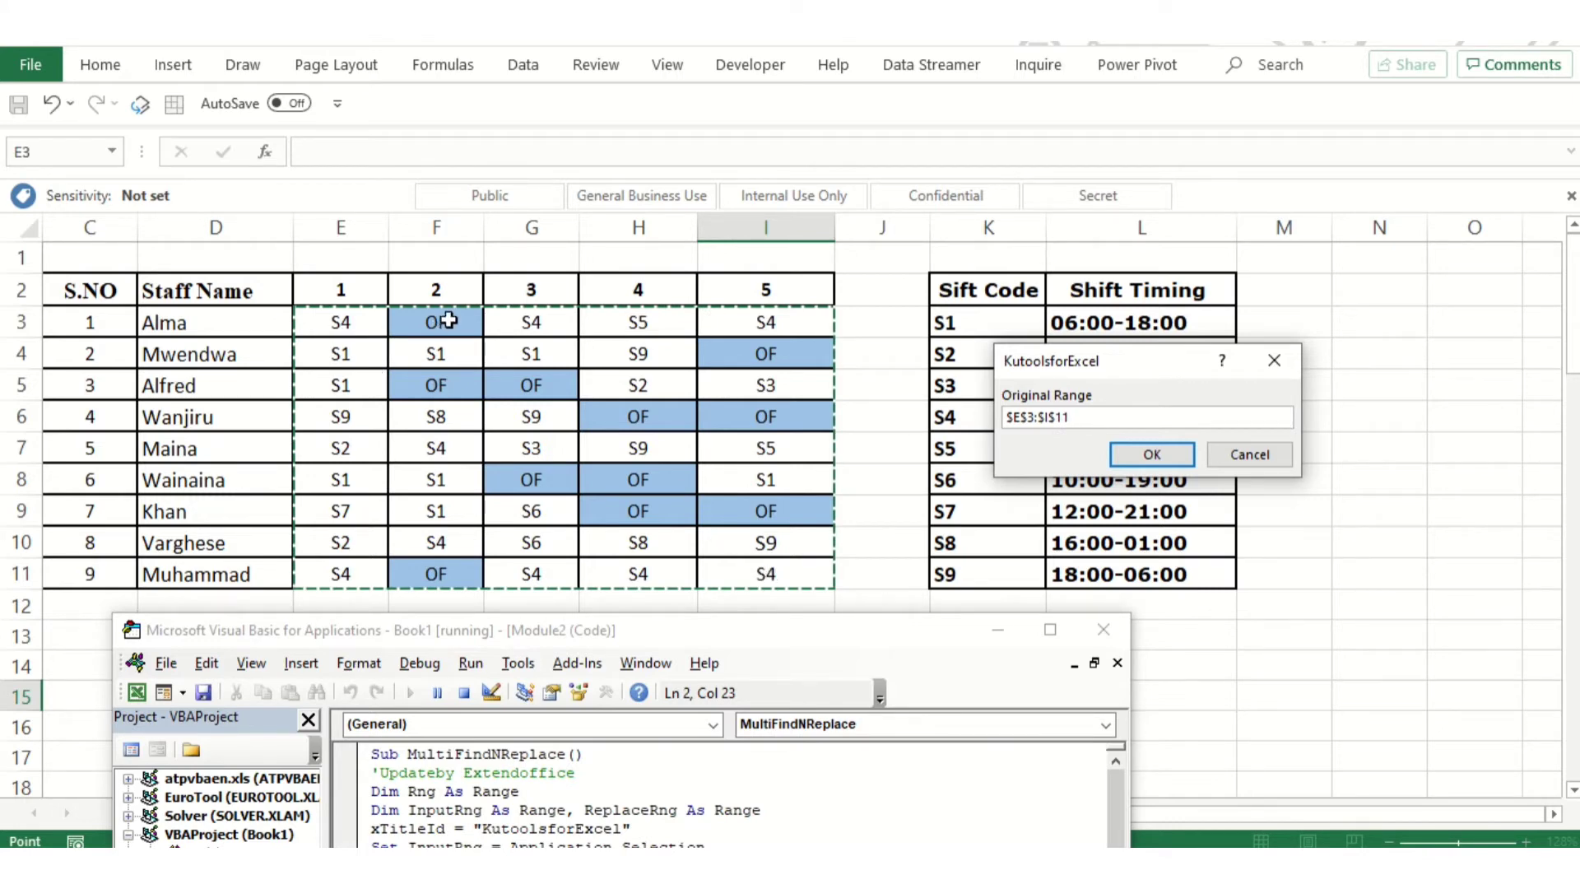
click(1167, 457)
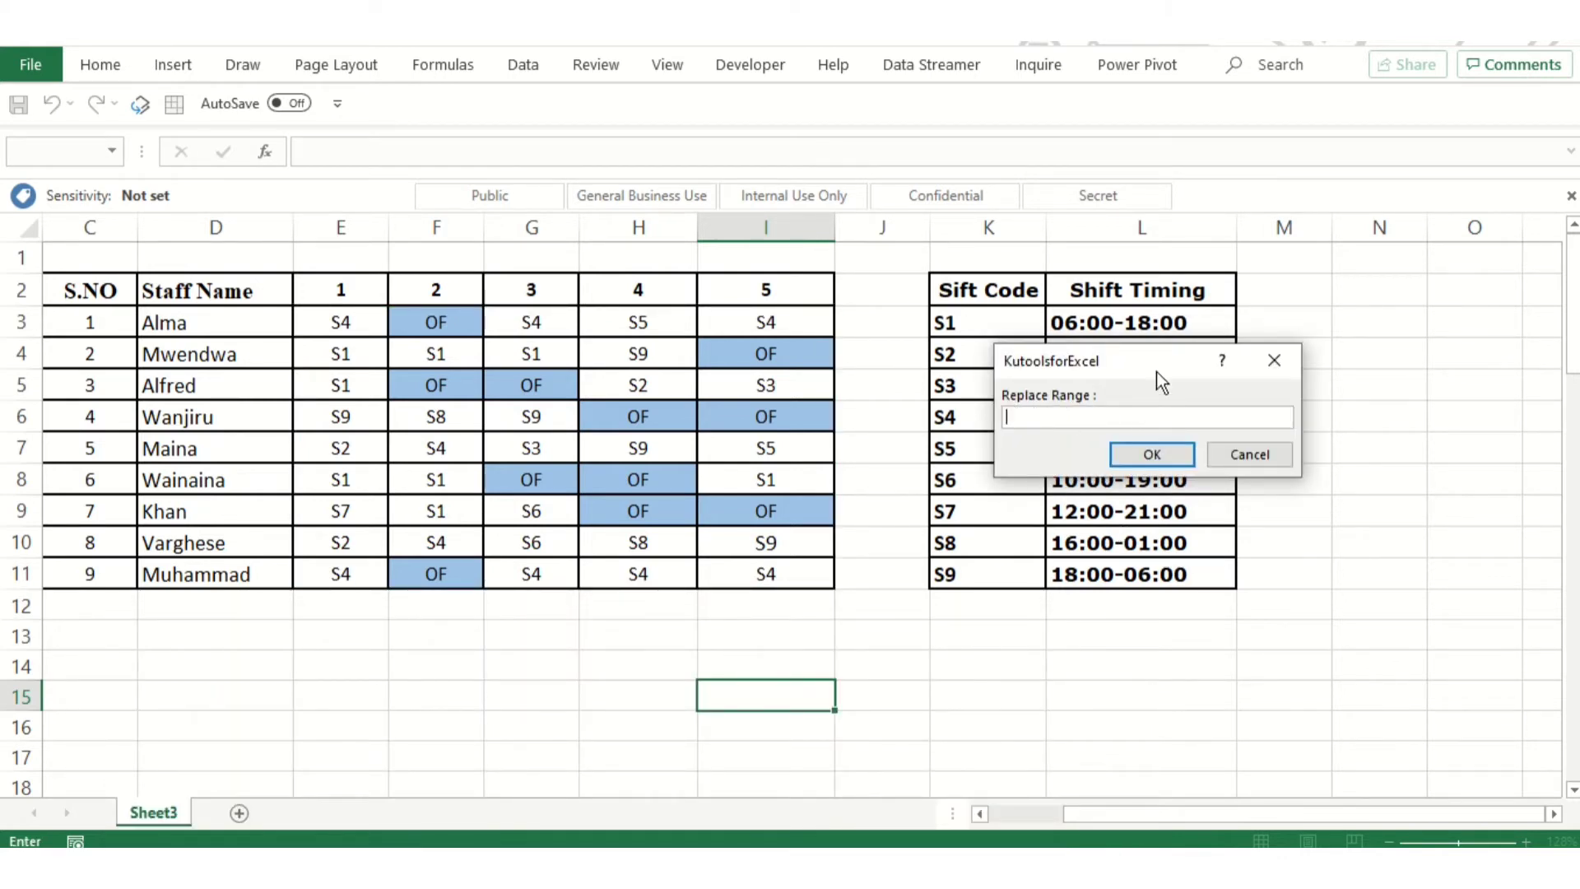
- Set the shift code and timing table K3:L11 as the replace range and carry out the replacement
drag(1138, 357, 1419, 321)
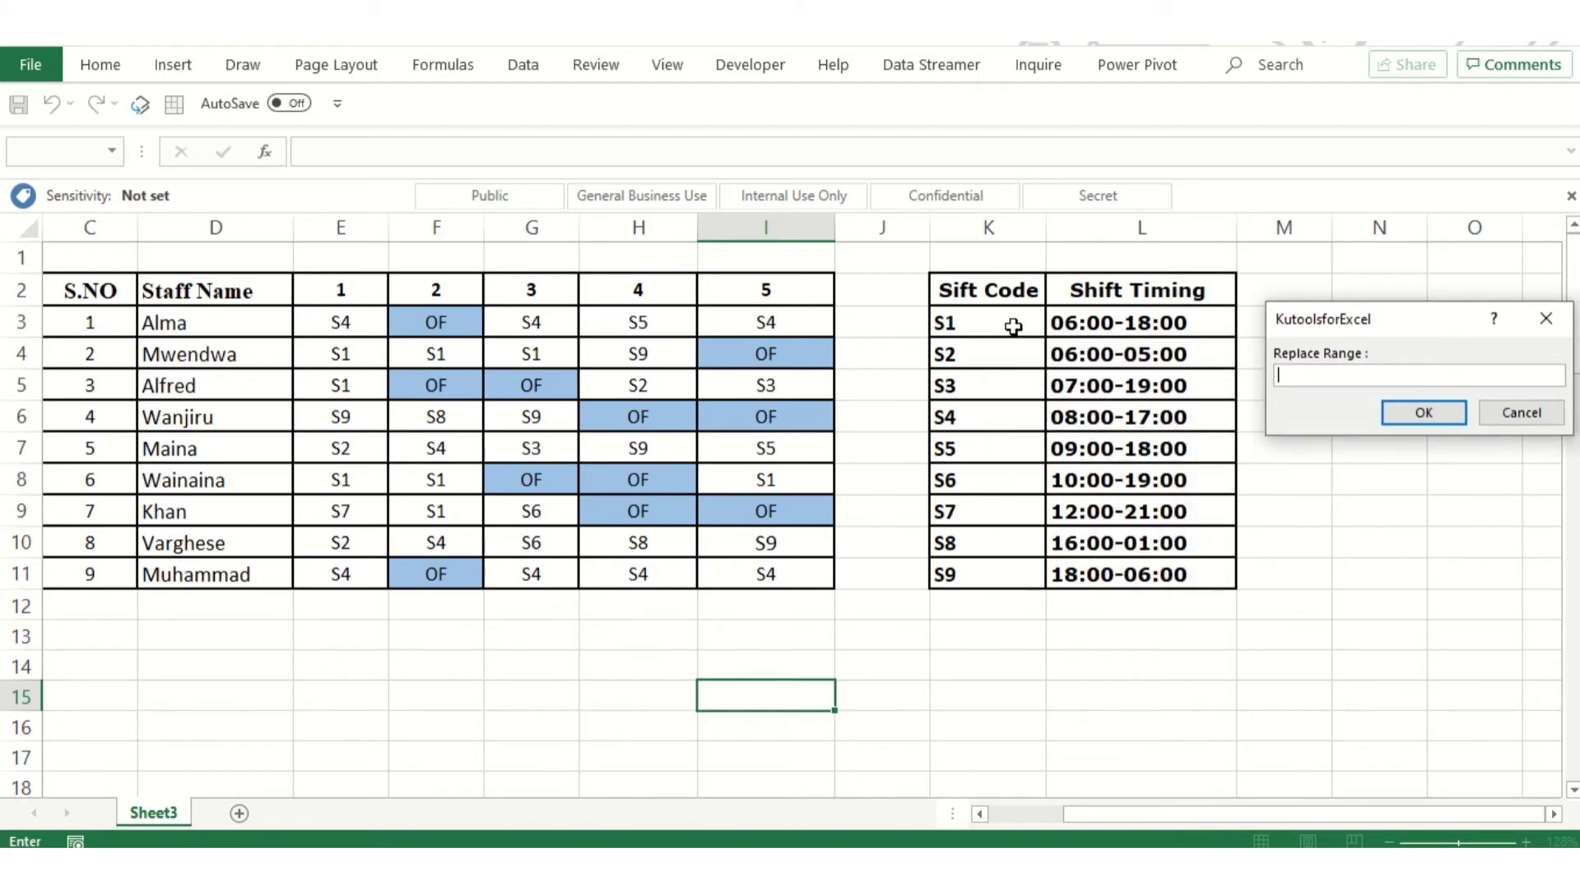
drag(997, 322, 1143, 583)
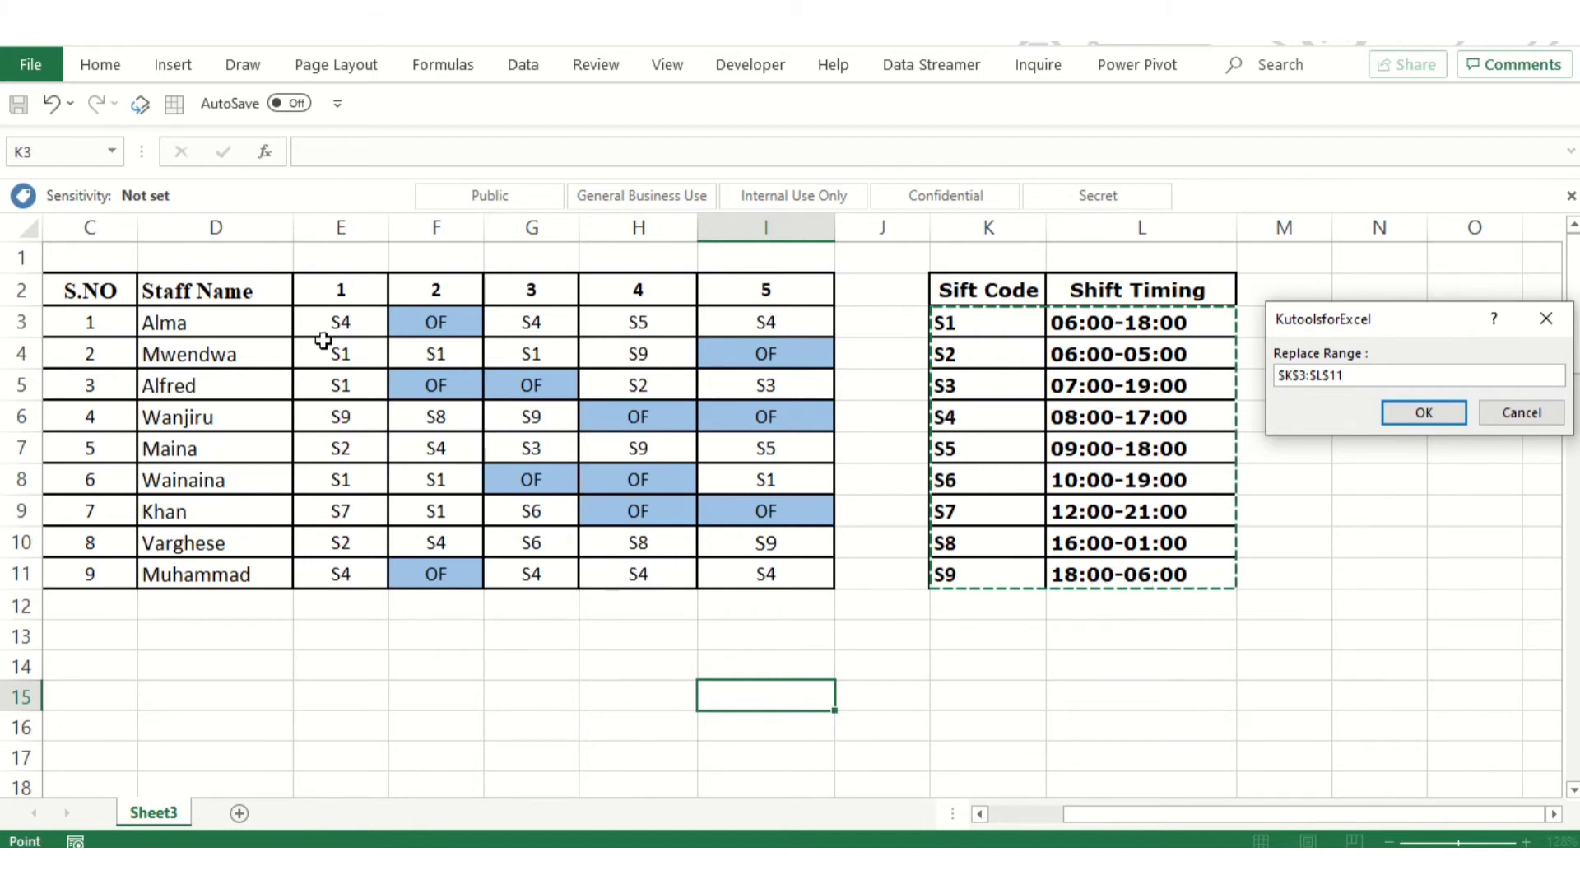
click(1429, 417)
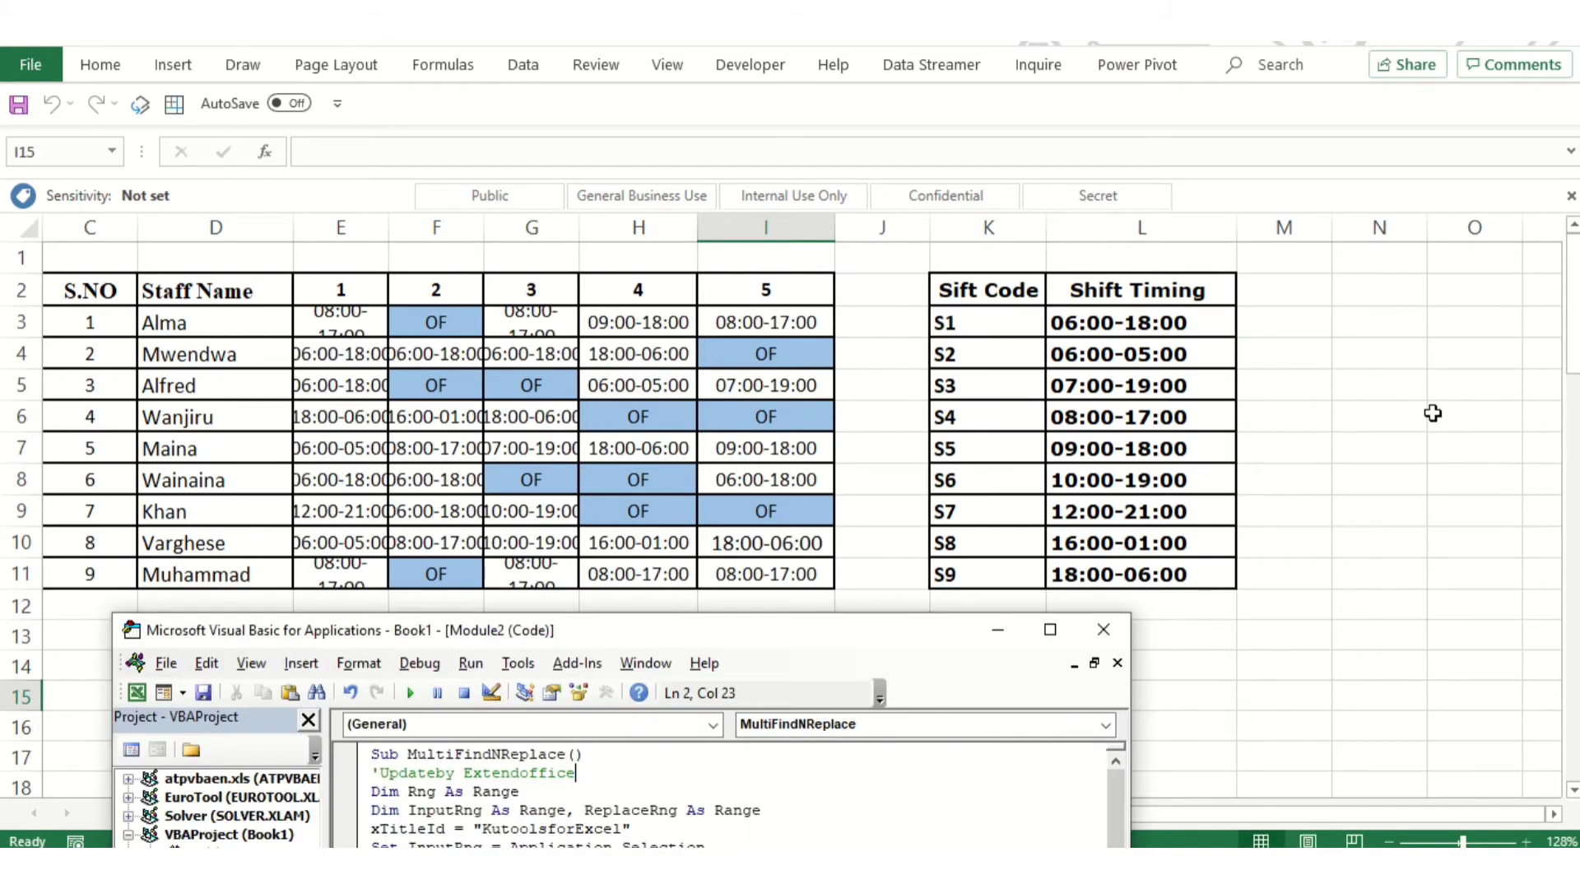
- Minimize the Visual Basic editor and widen roster columns E through I to fit the full shift timings
click(1002, 631)
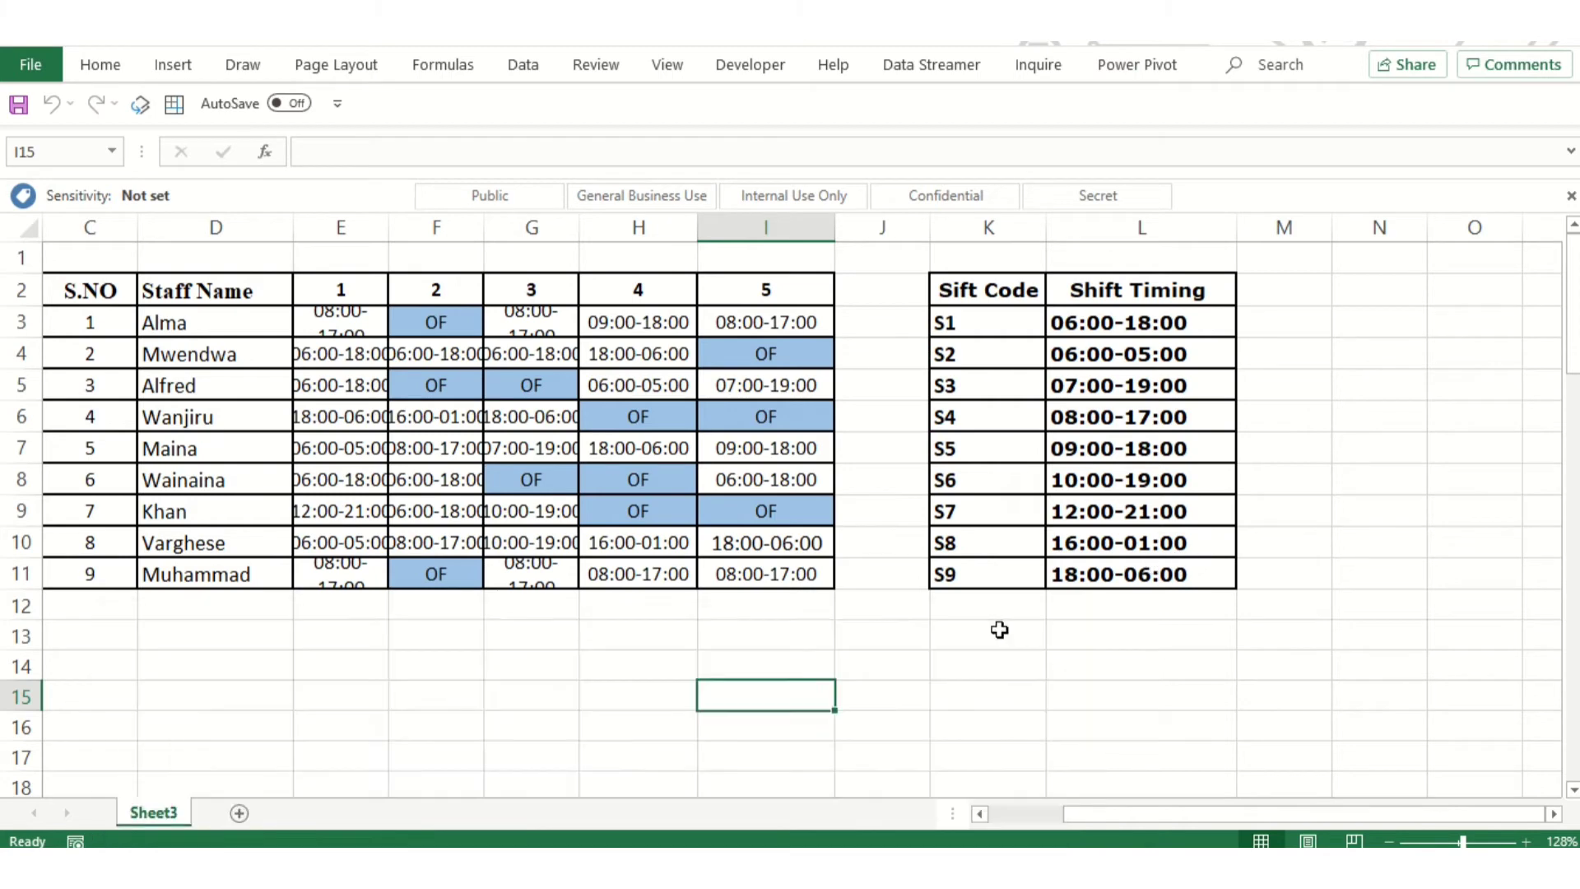
drag(484, 227, 551, 226)
drag(389, 230, 441, 233)
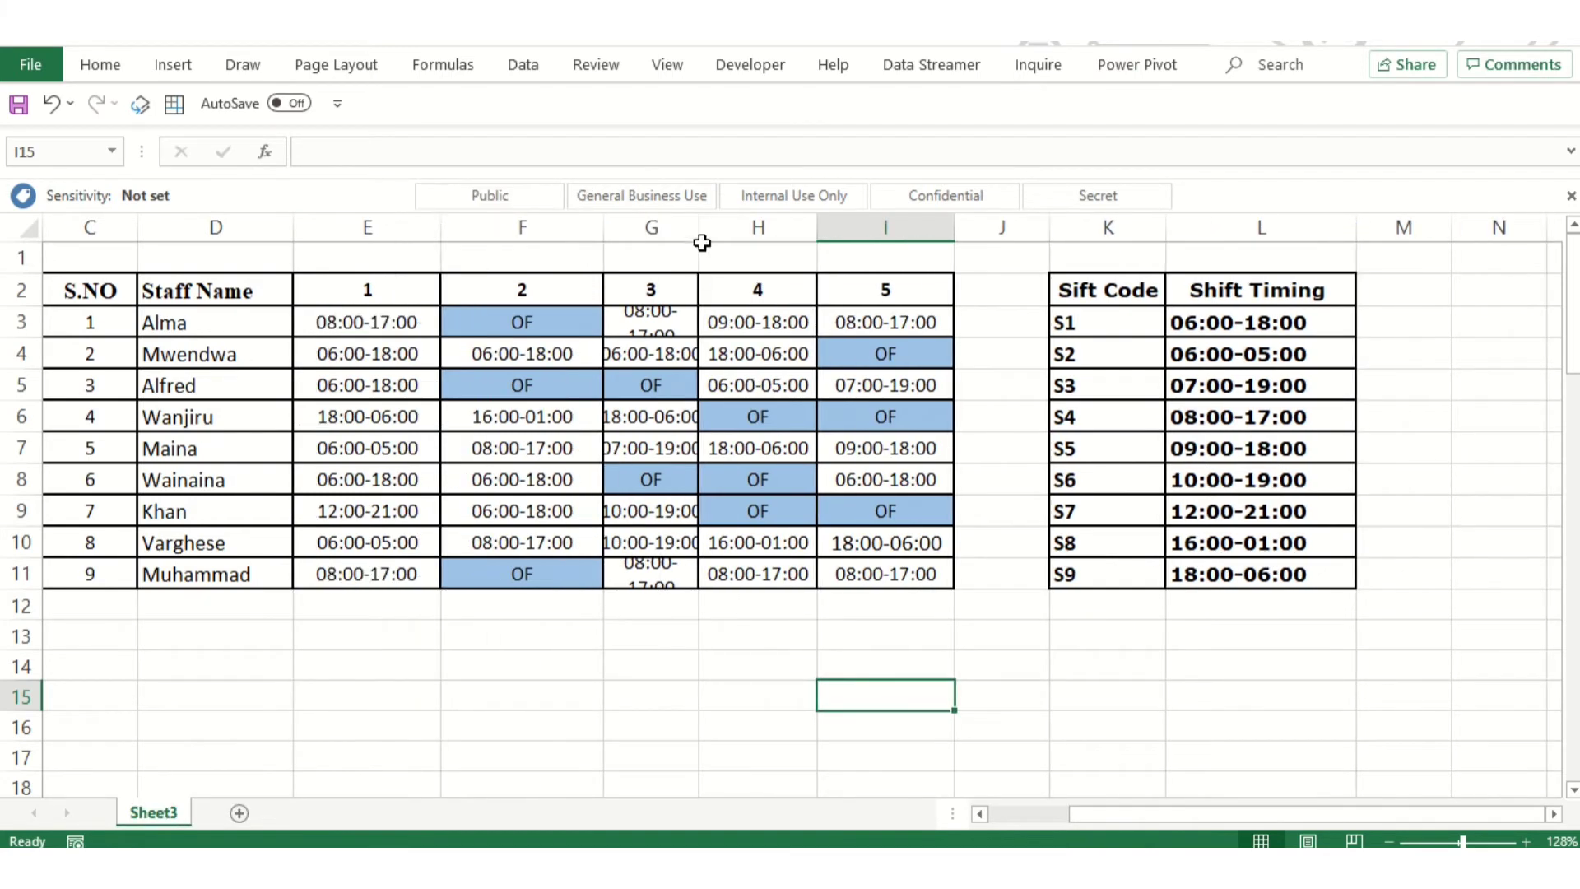
drag(701, 227, 730, 227)
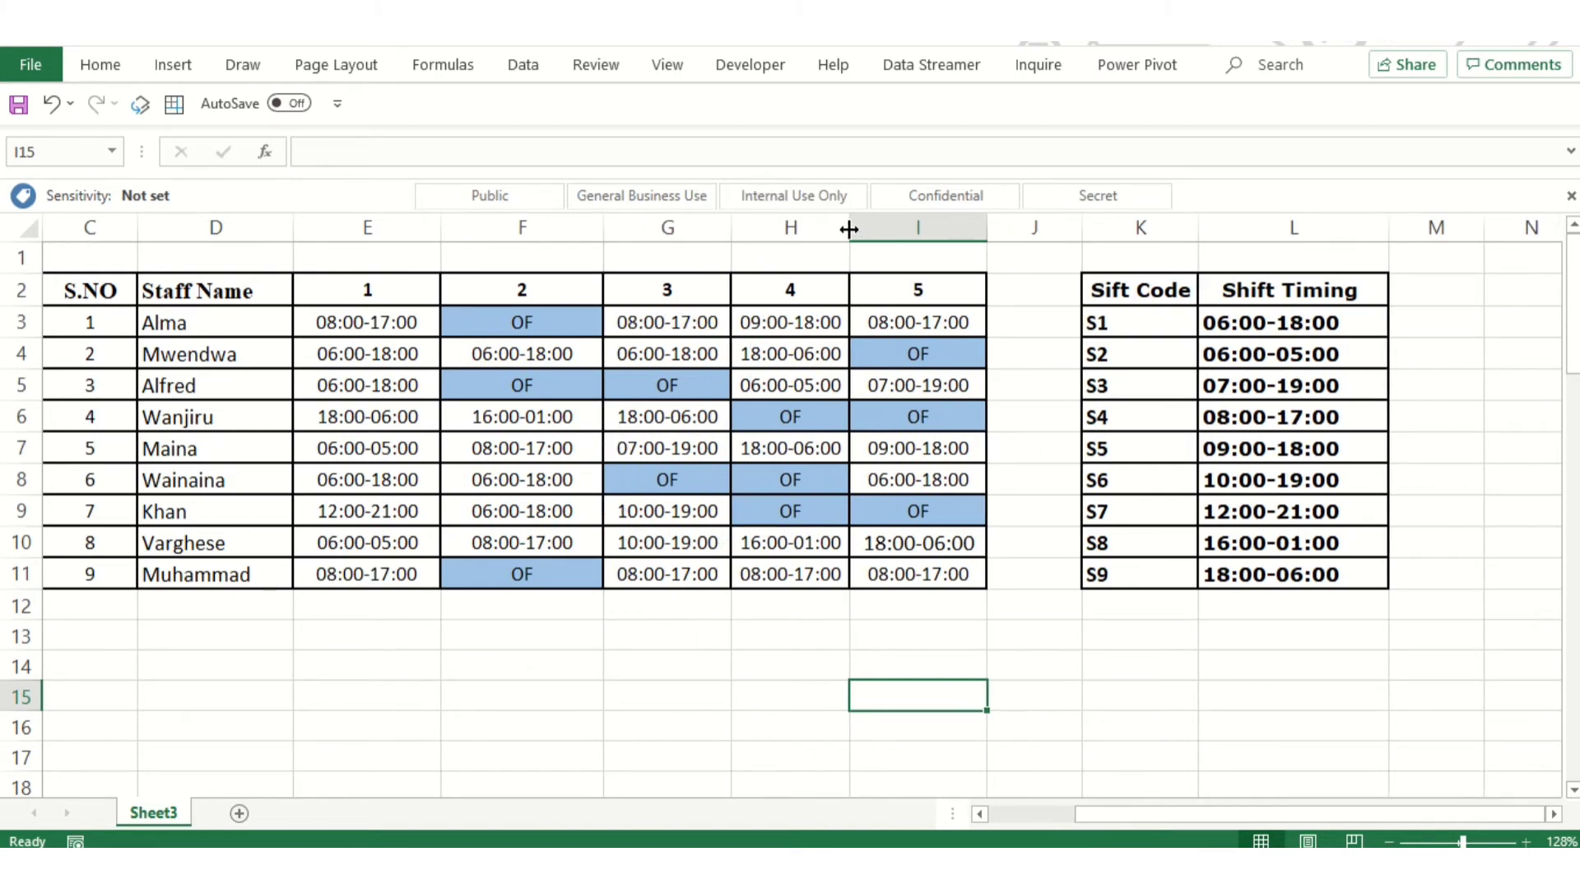
drag(849, 226, 872, 227)
drag(1010, 226, 1028, 227)
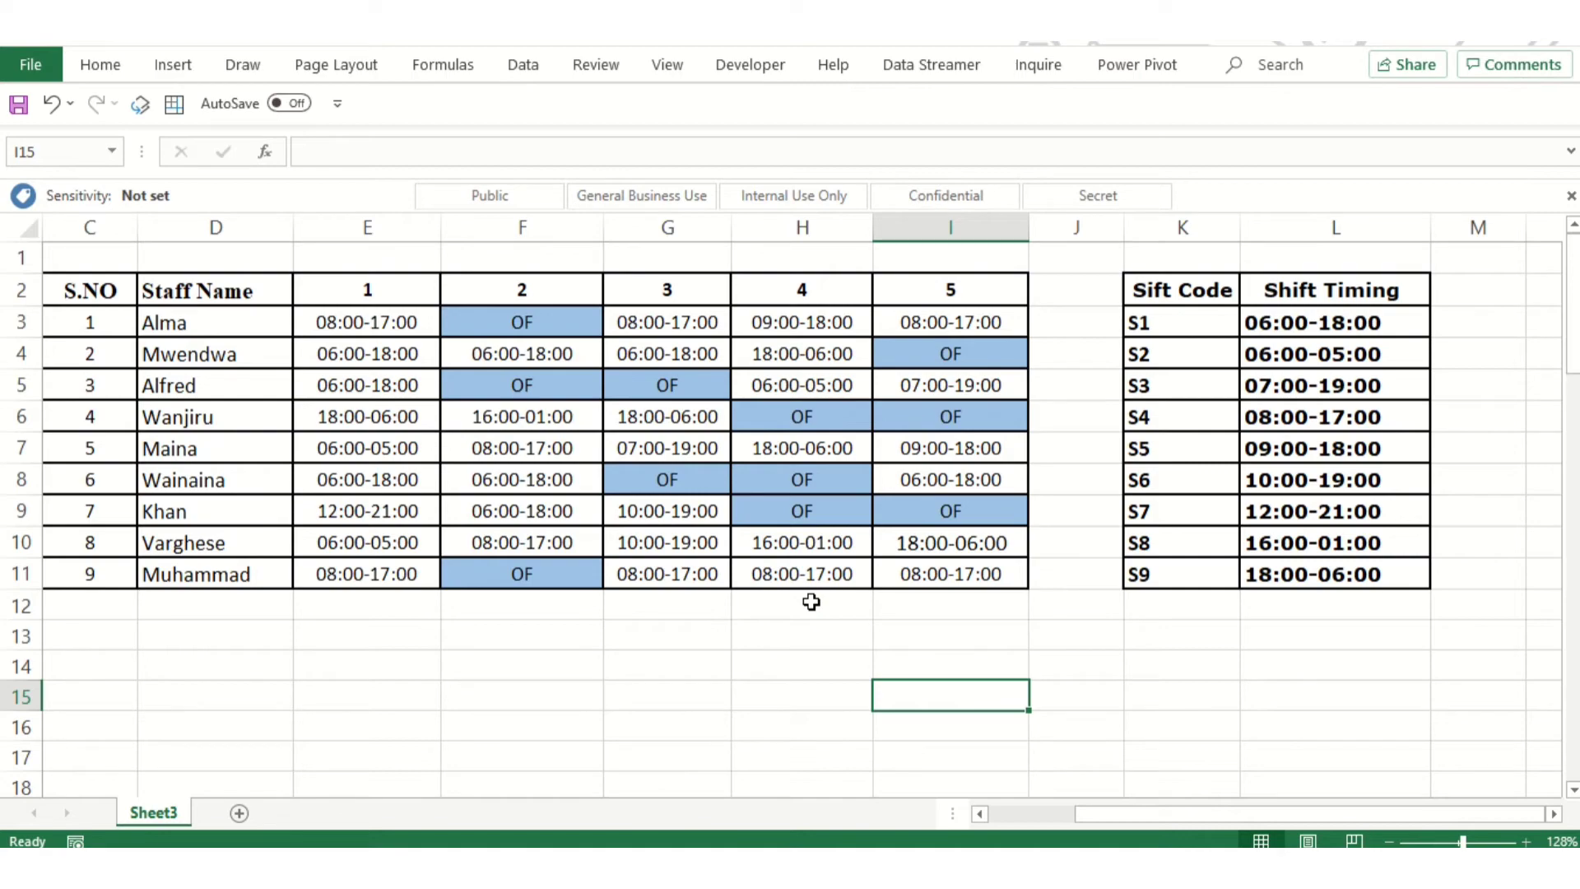
- Delete the empty rows 14 to 55 between the converted roster and the original coded roster below it
scroll(812, 635, down, 6)
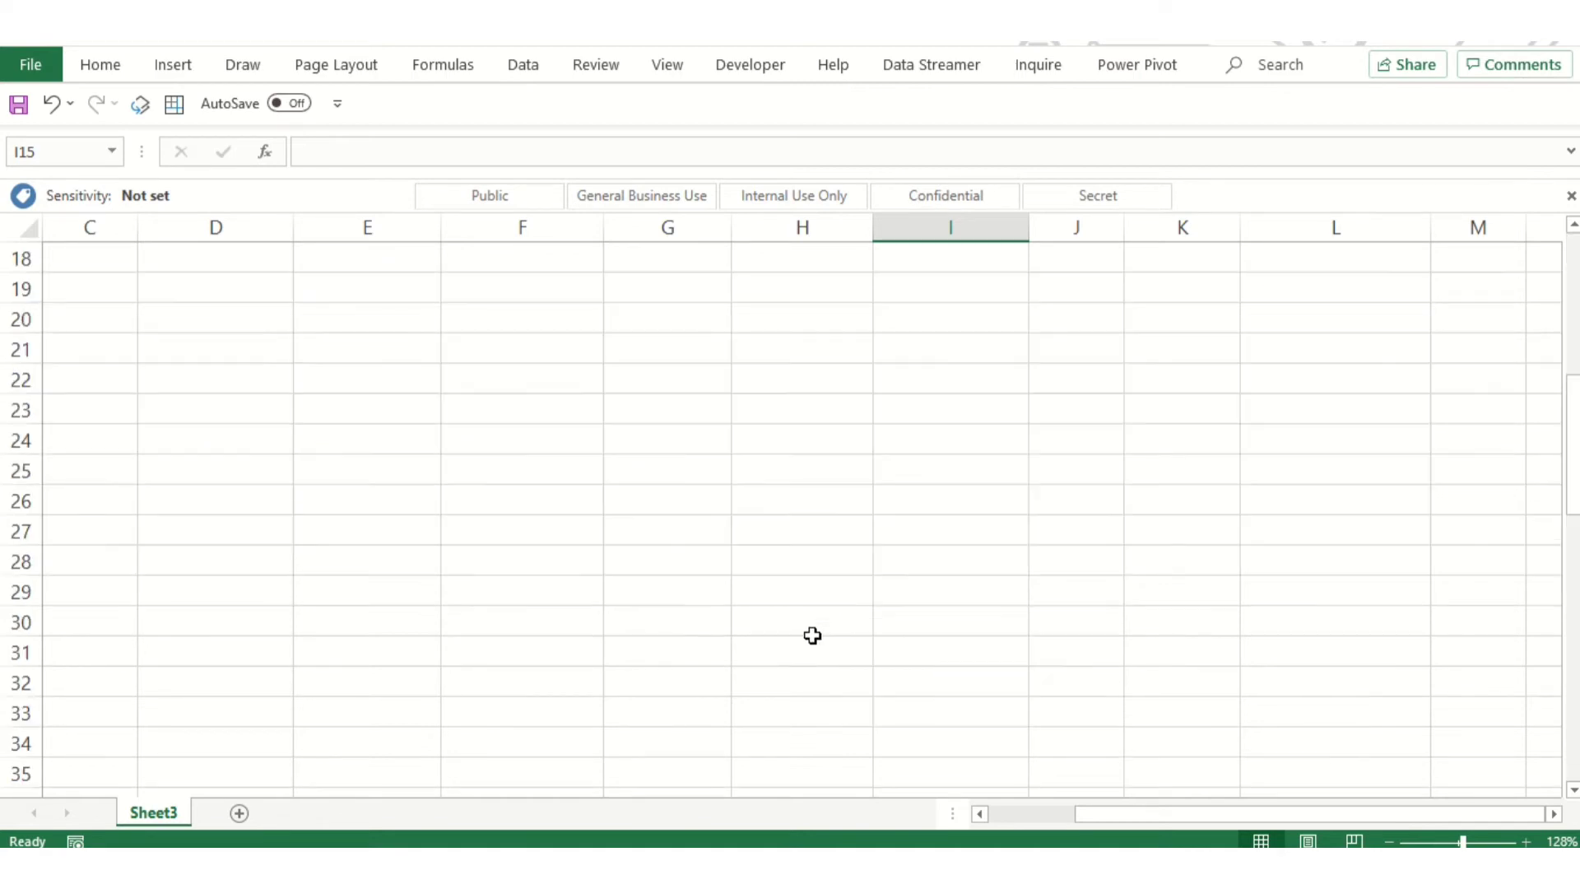
scroll(812, 635, down, 12)
scroll(812, 635, up, 18)
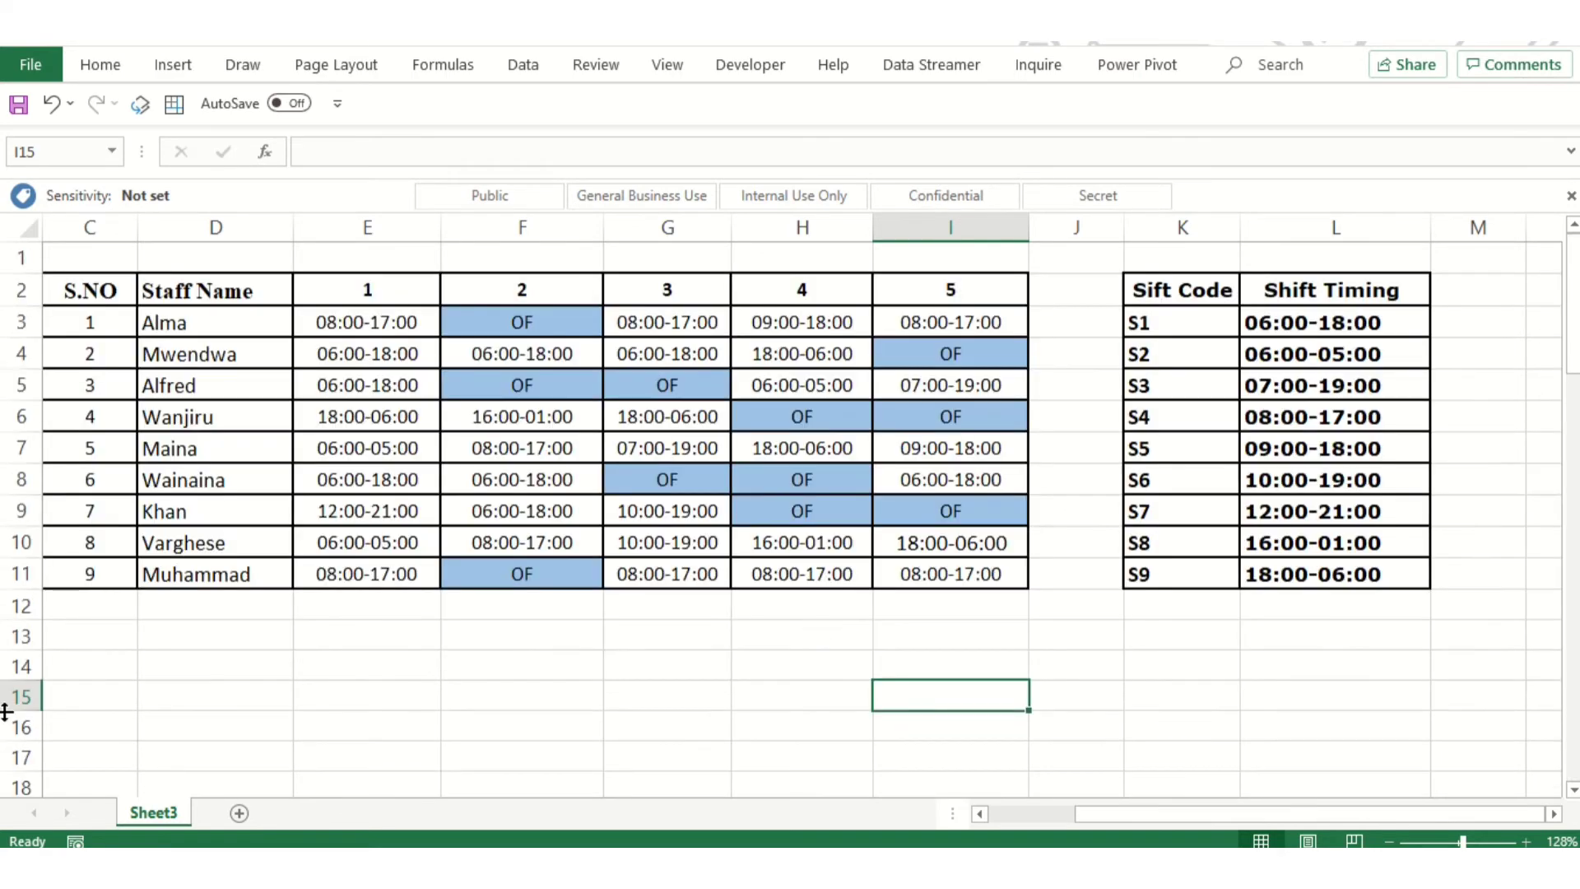
click(5, 651)
drag(14, 663, 143, 449)
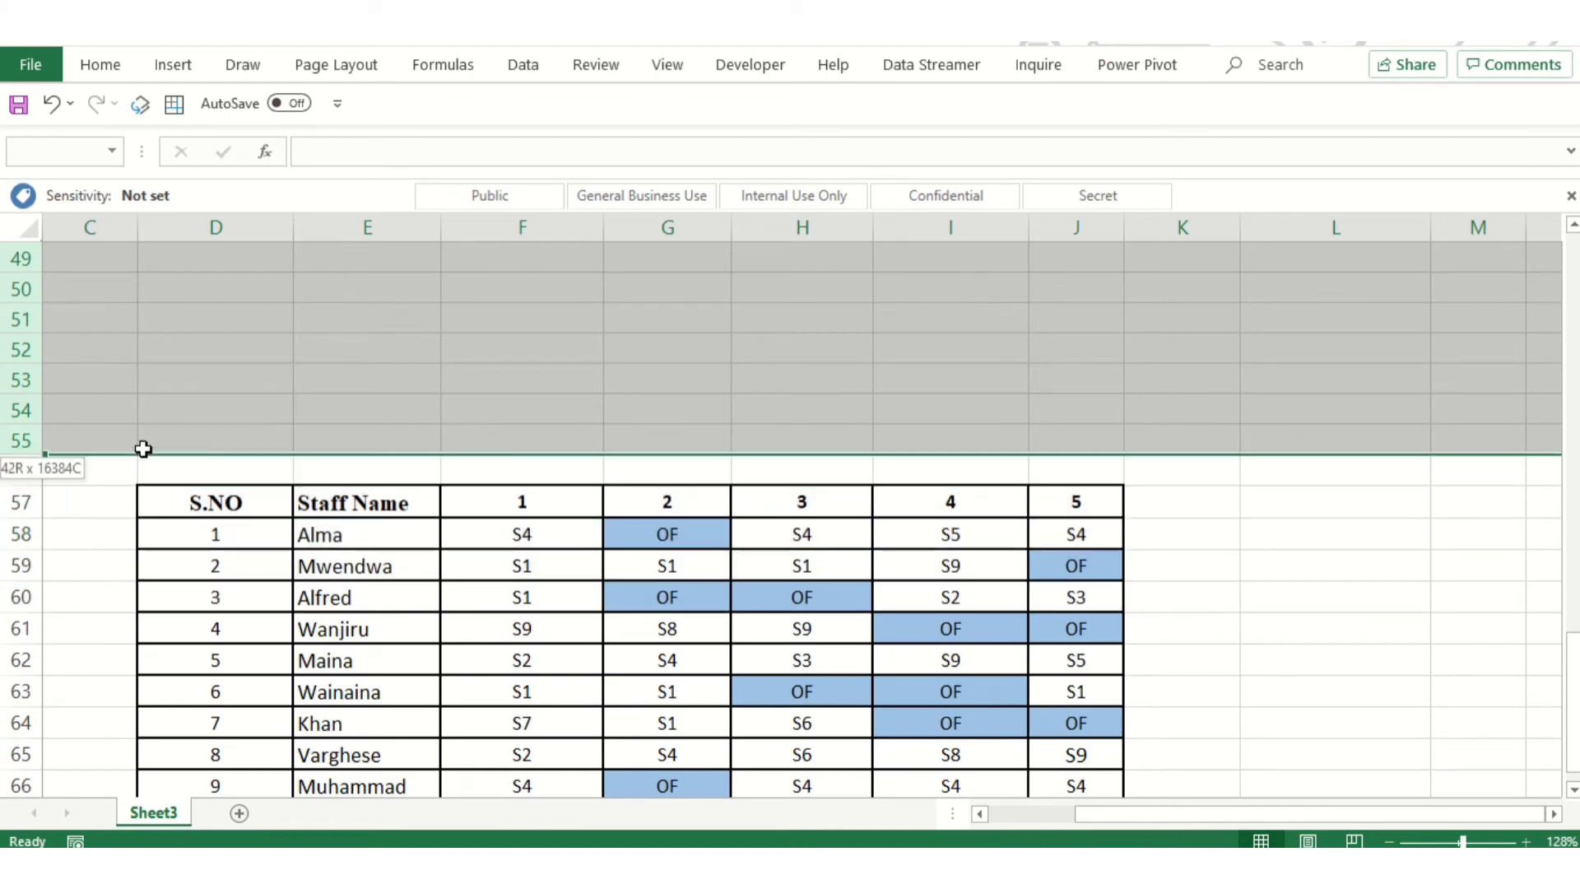
right_click(26, 438)
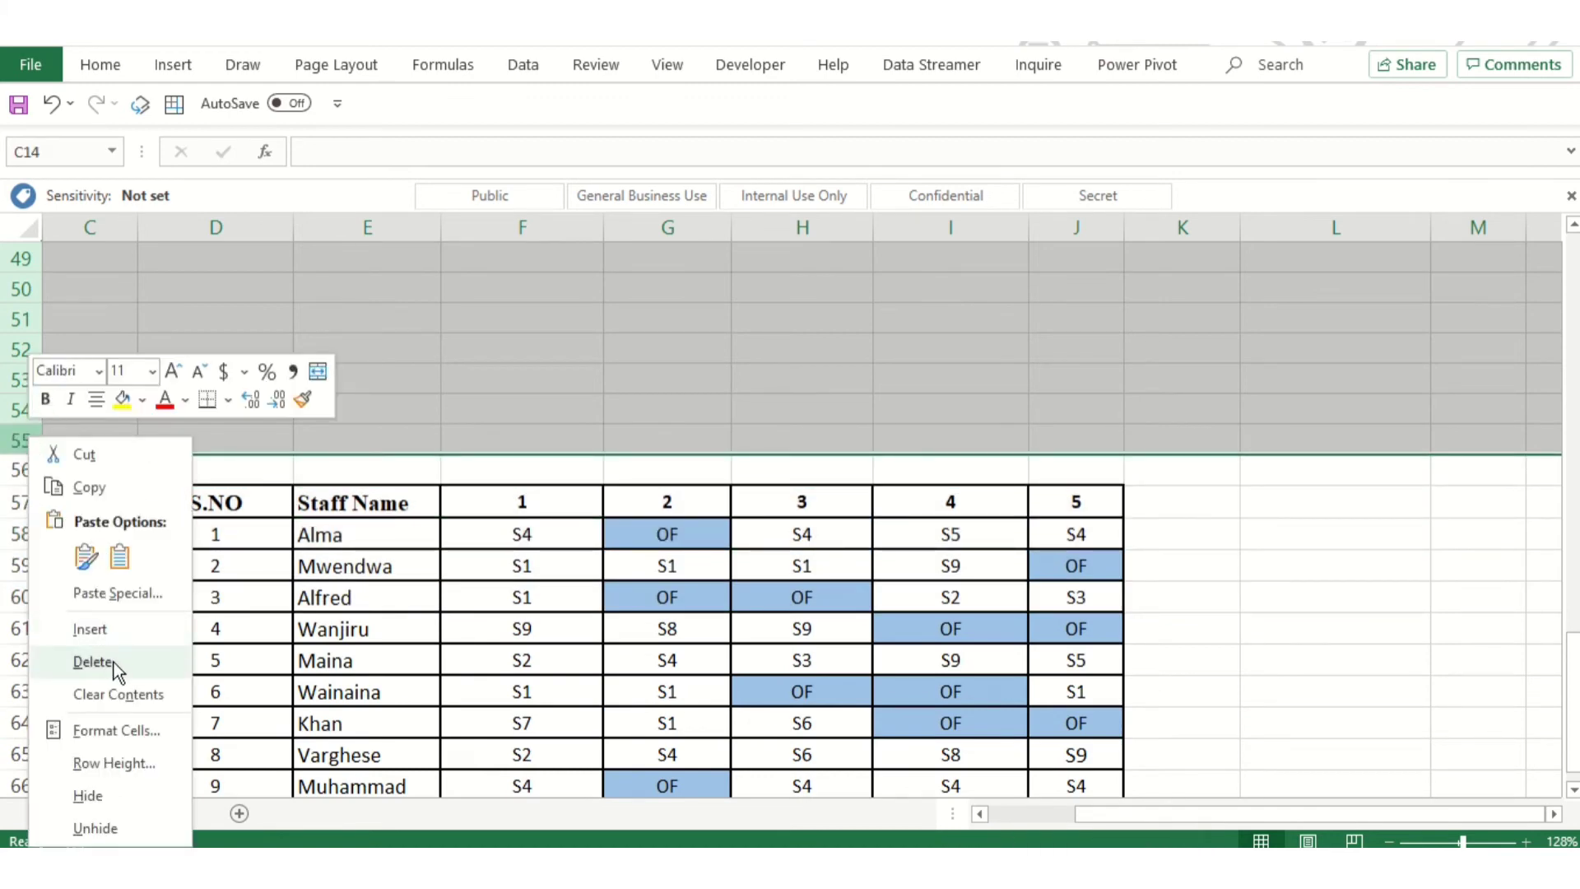
click(112, 669)
click(537, 610)
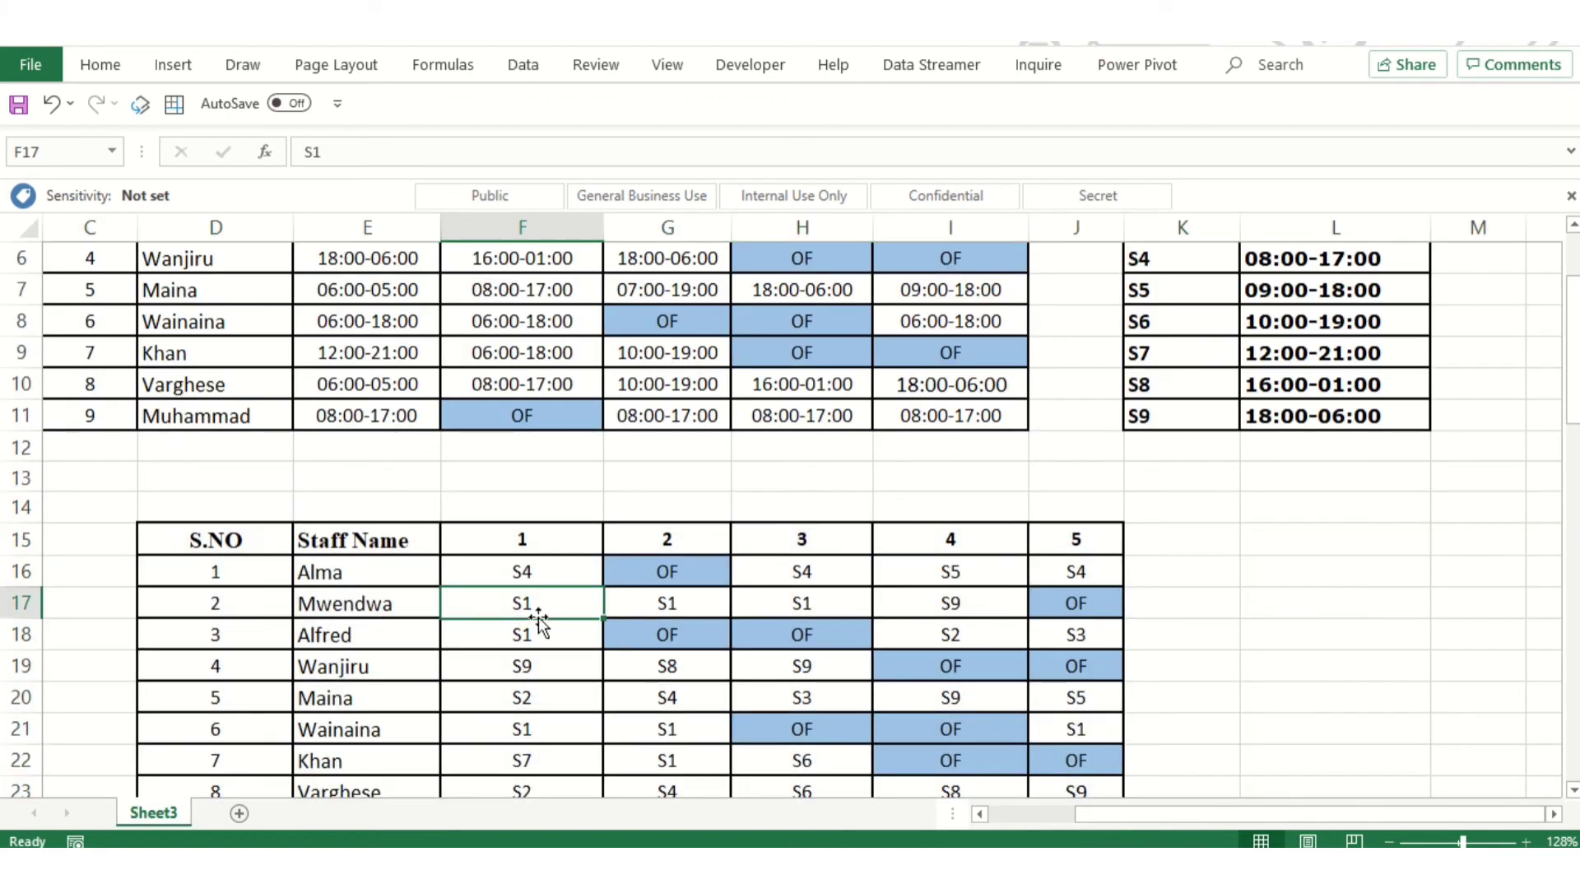
- Compare the replaced timings in the upper roster with the original codes below and the shift timing table, checking S4 and S8 entries
scroll(1368, 432, up, 2)
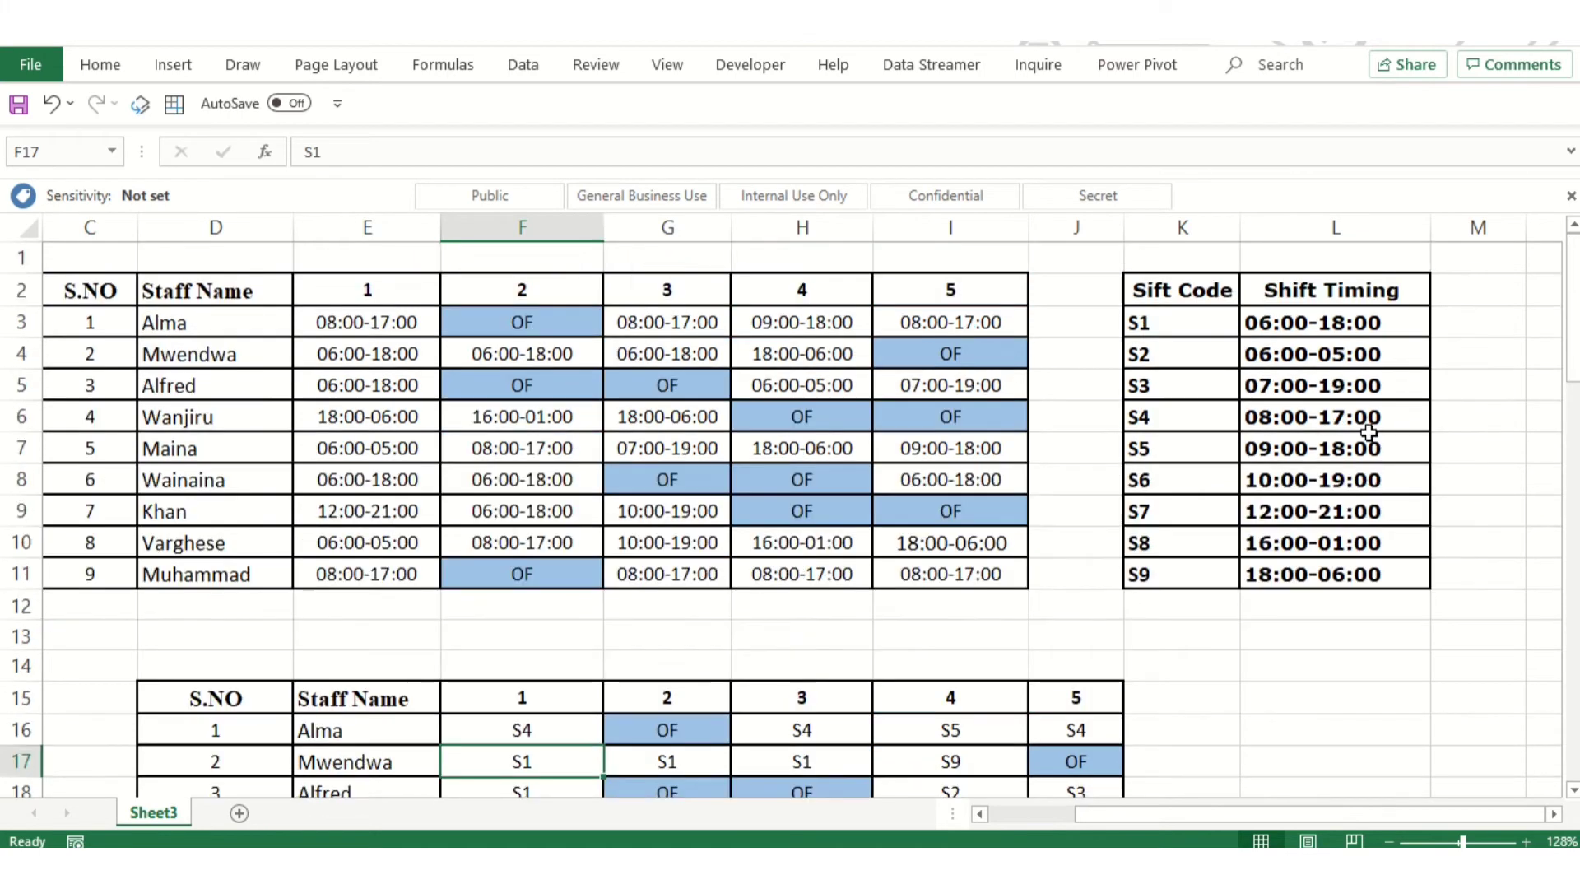
click(1308, 421)
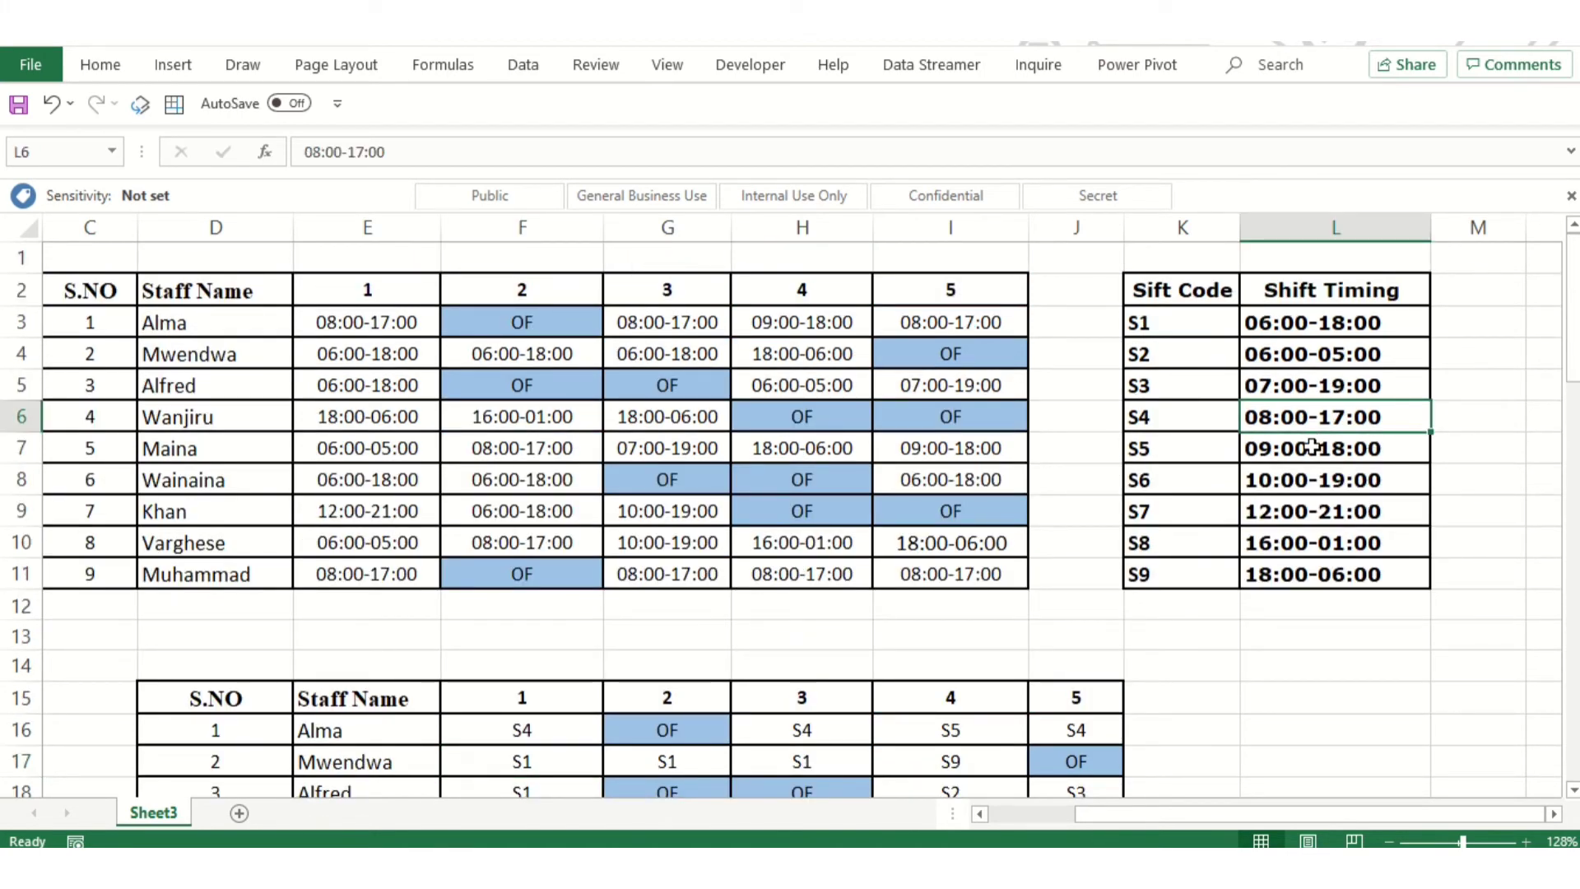
click(405, 327)
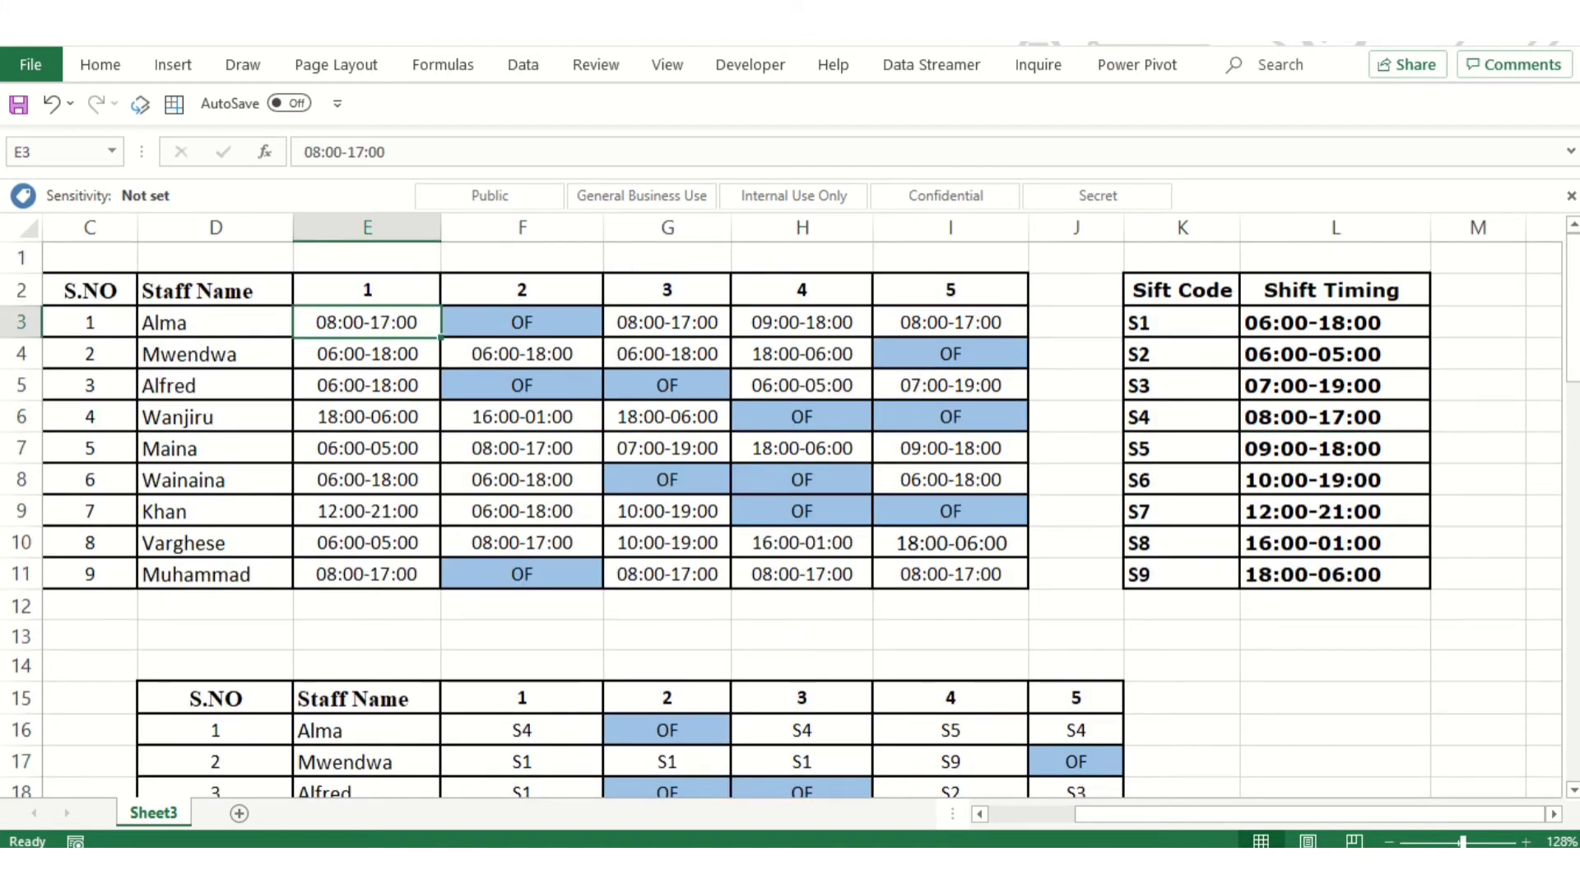
click(536, 450)
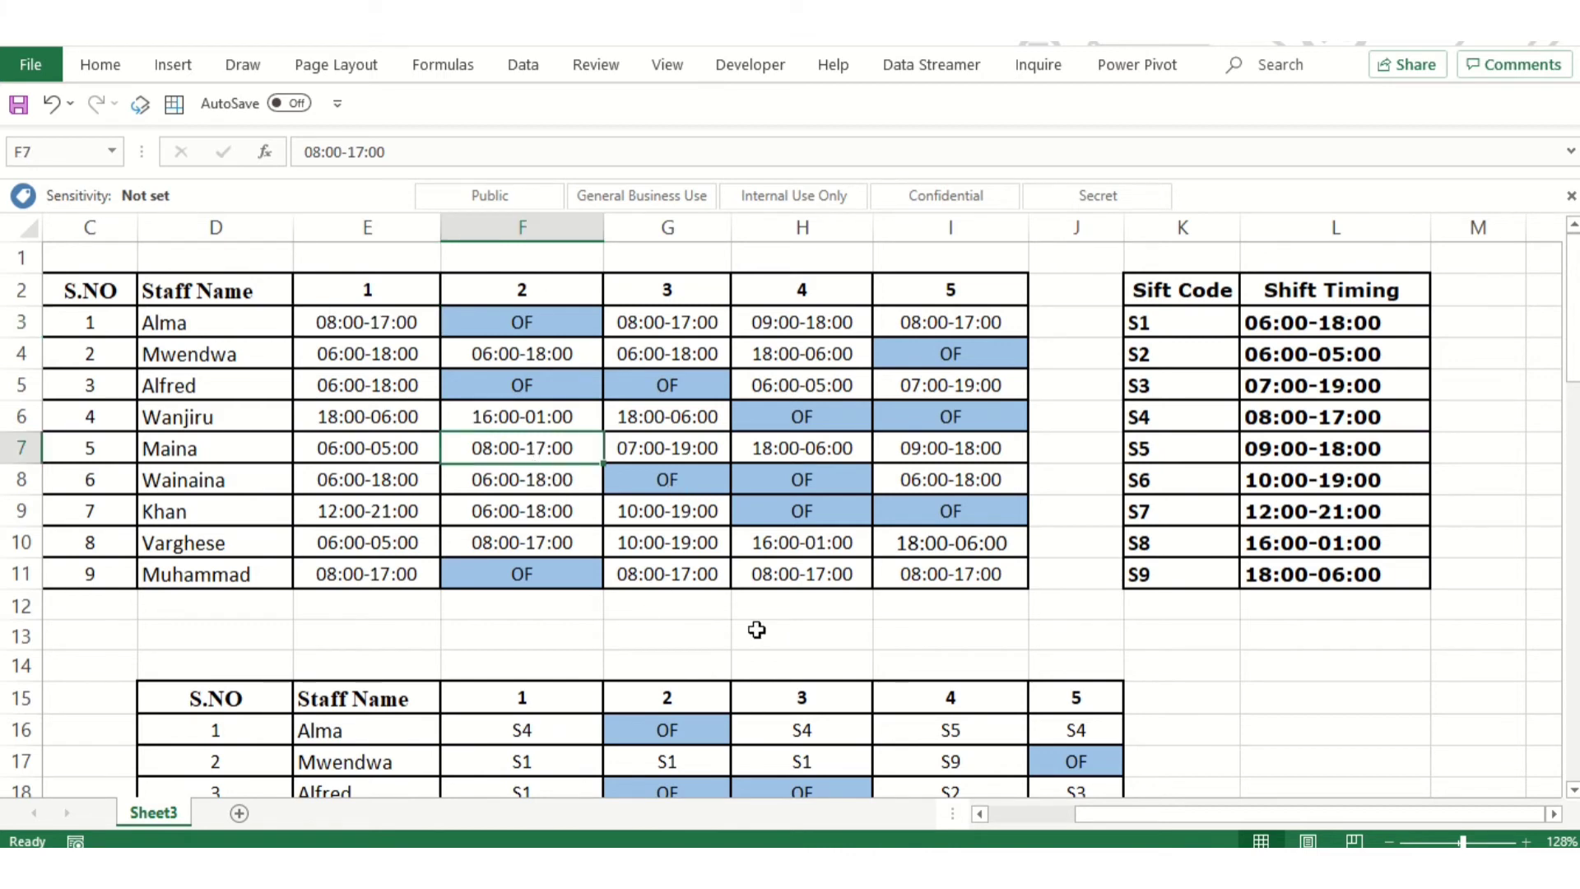
click(825, 550)
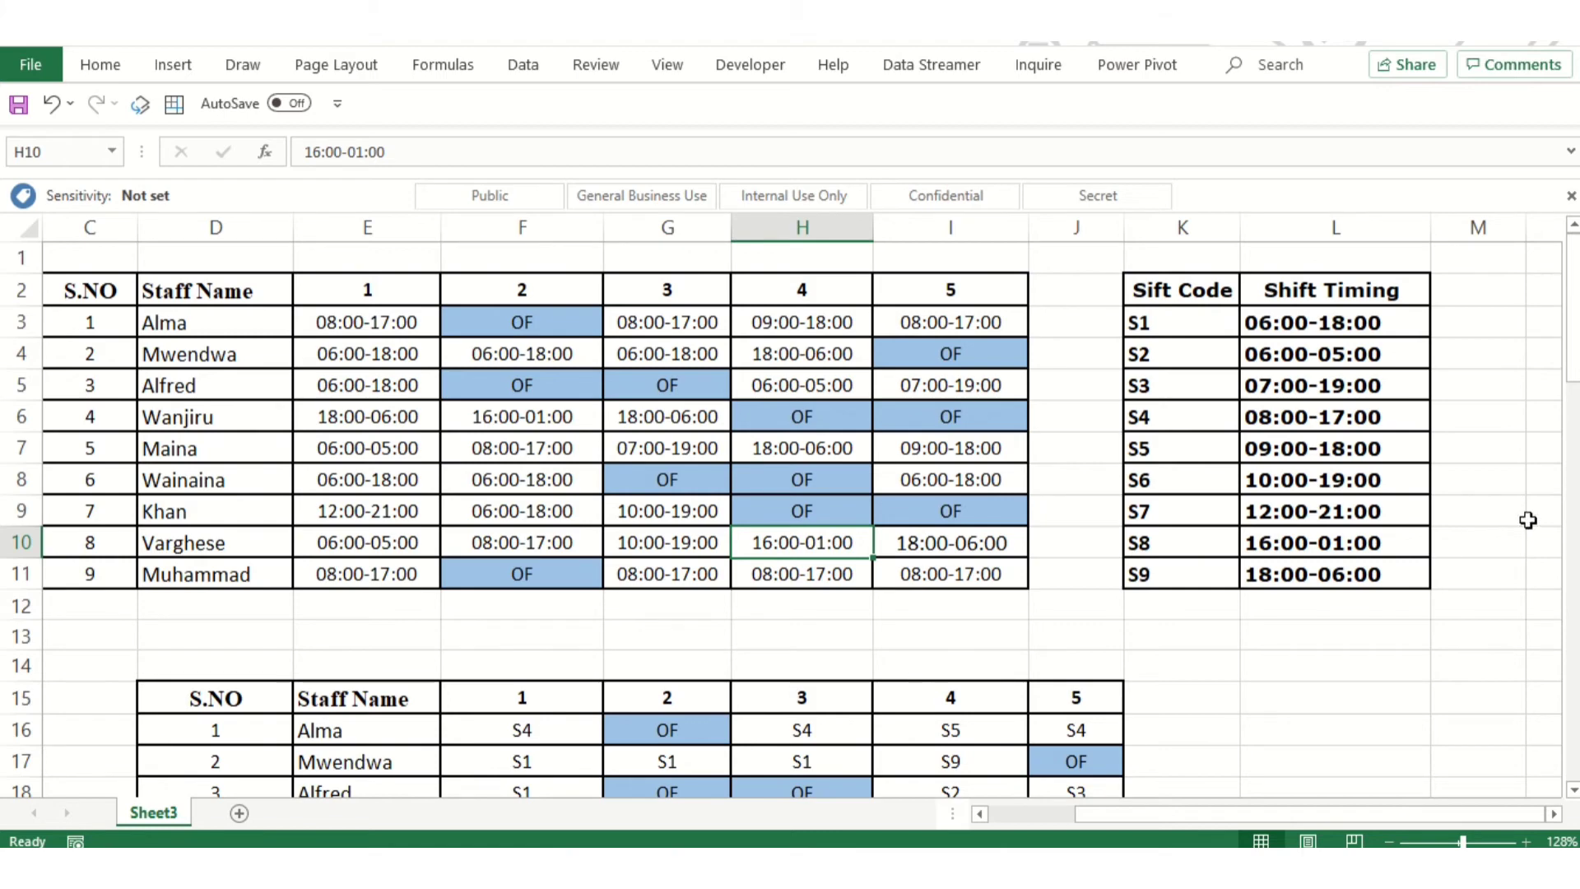
drag(1571, 367, 1571, 472)
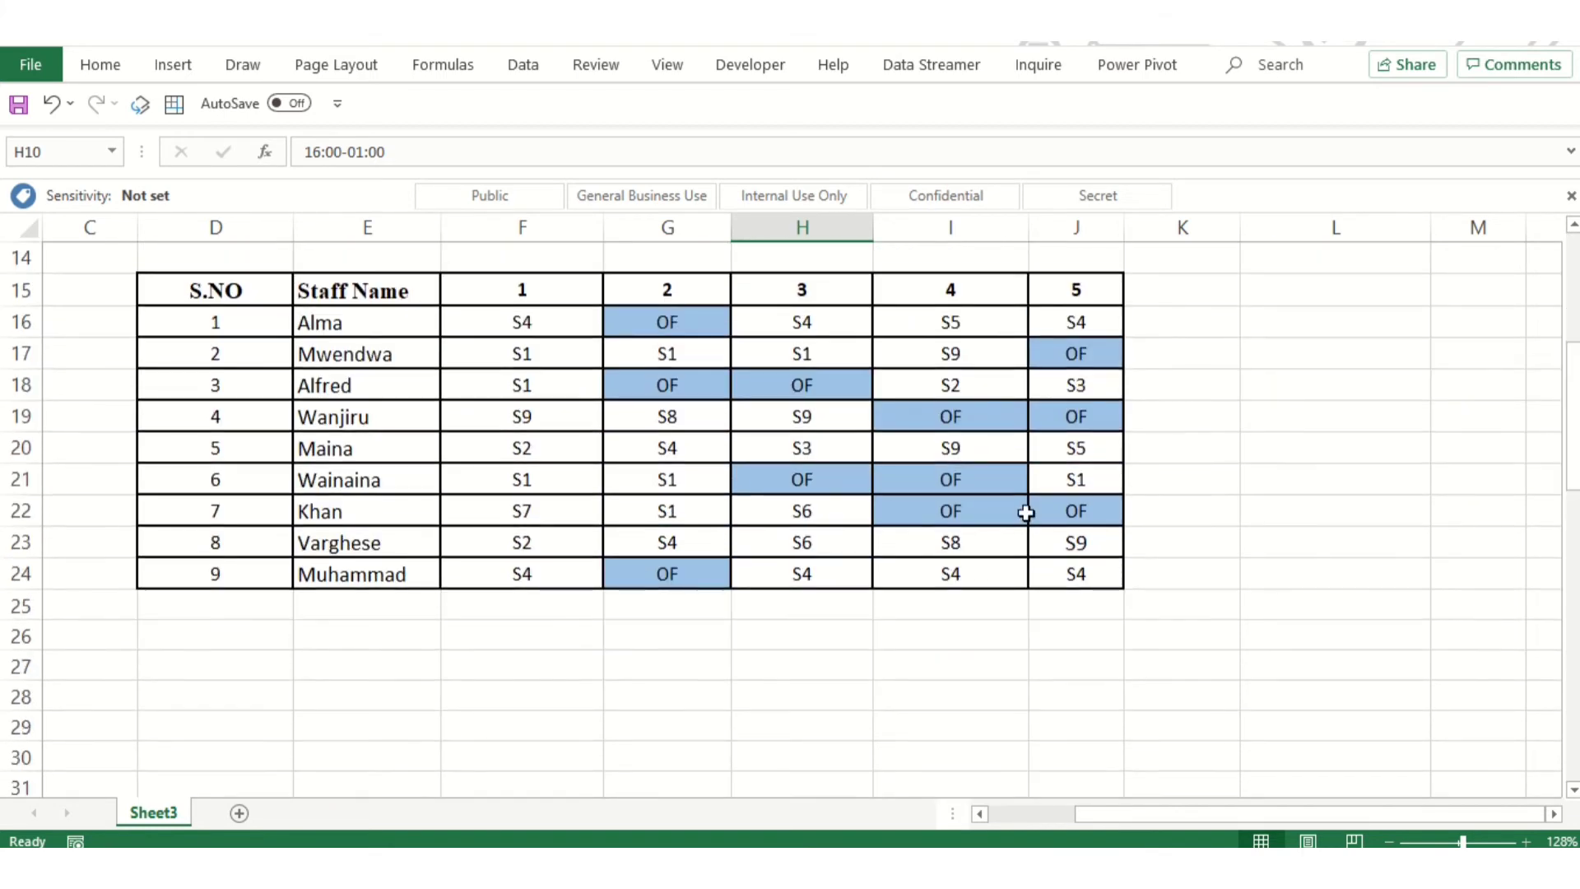
click(980, 543)
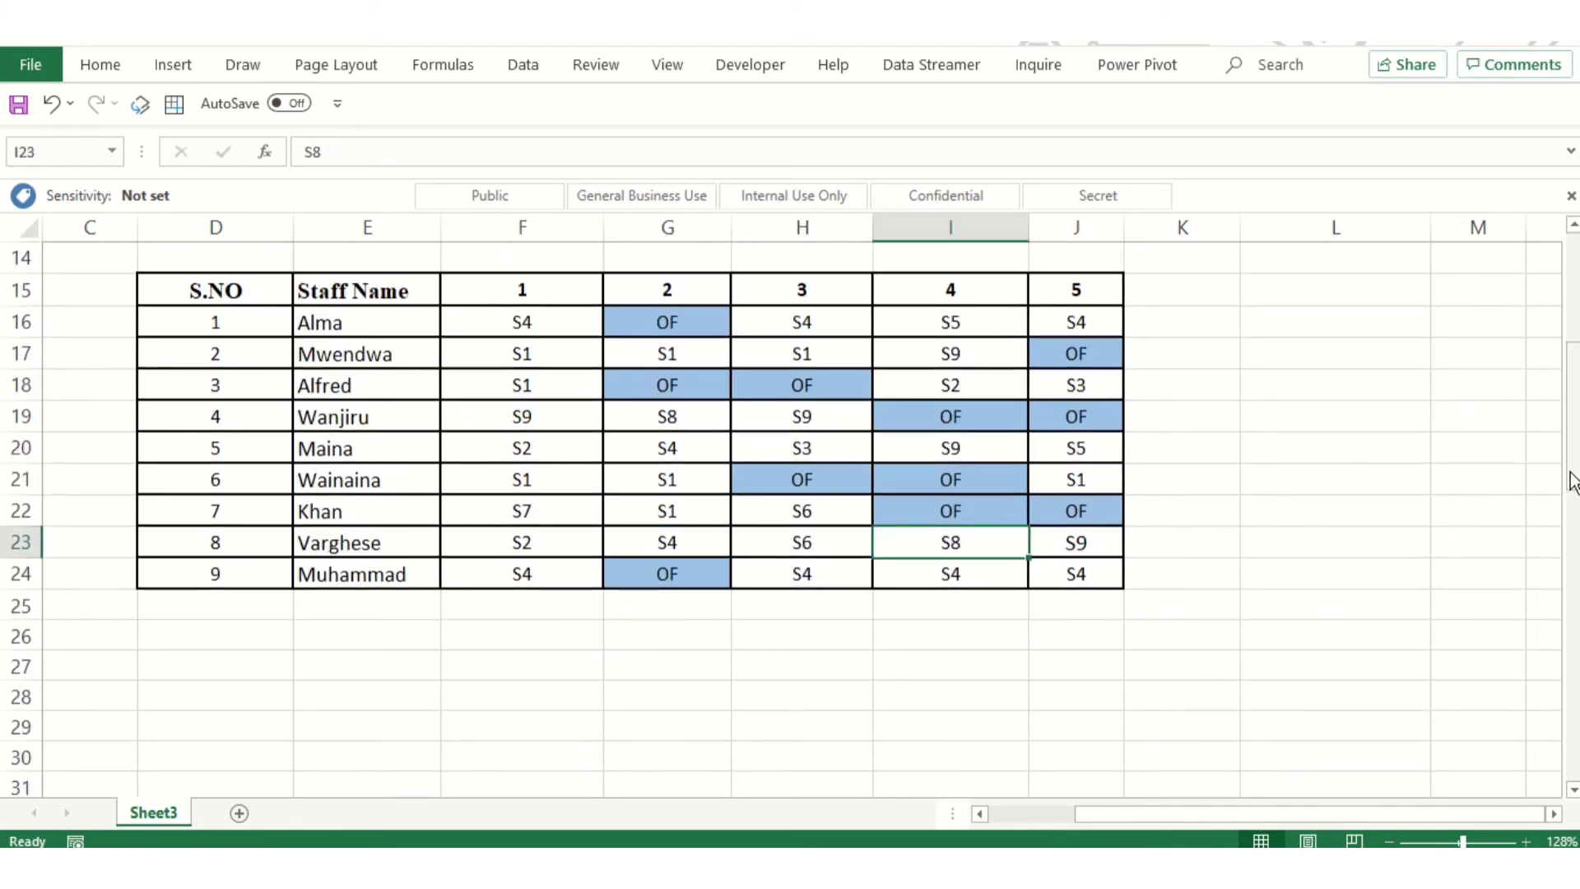
drag(1571, 481, 1571, 372)
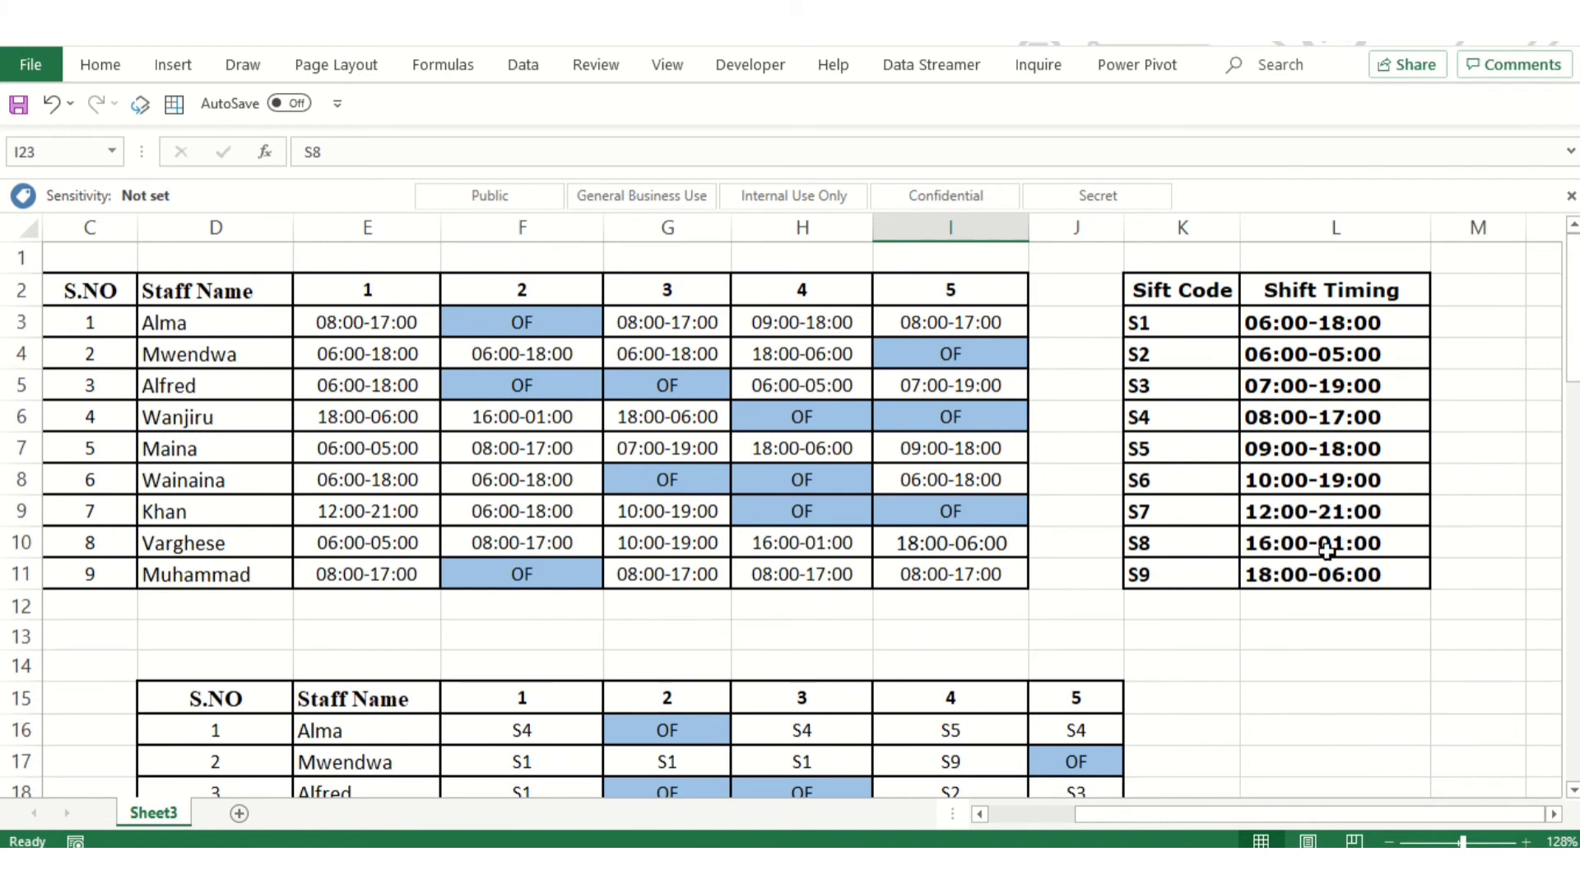
click(1326, 550)
click(820, 541)
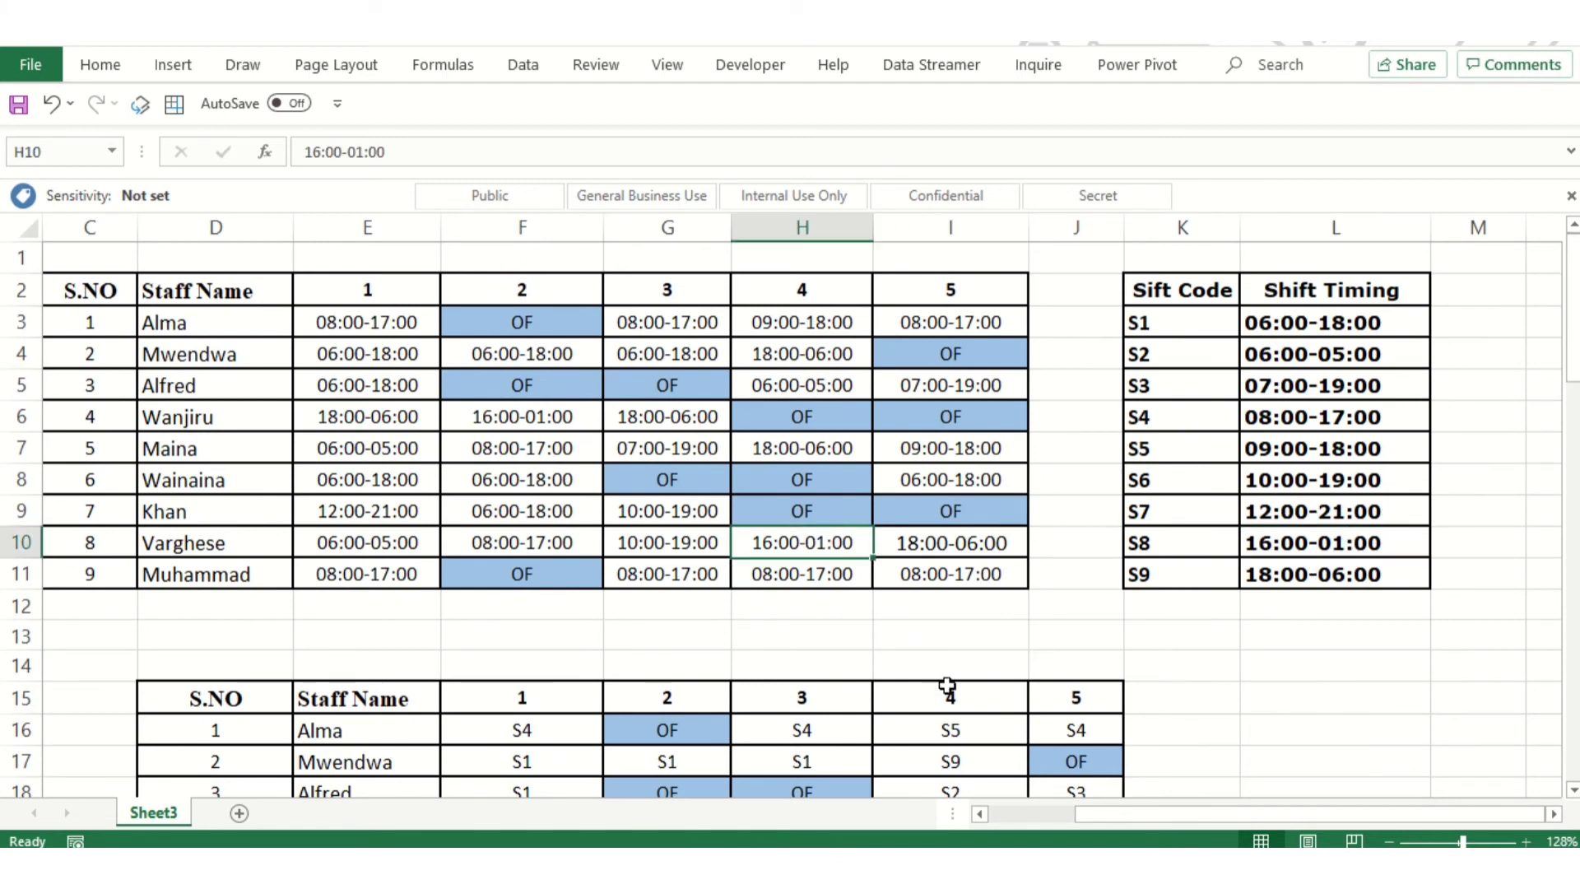